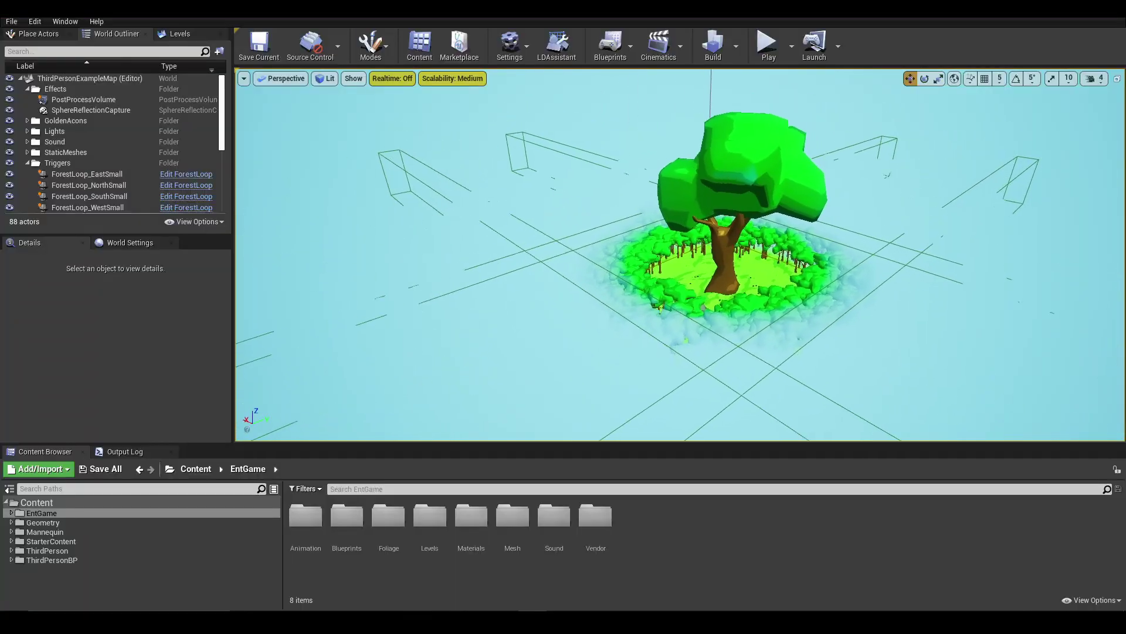
Step: Inspect the giant tree, the acorn-strewn clearing and the surrounding forest from ground level and from above
right_drag(864, 222, 864, 223)
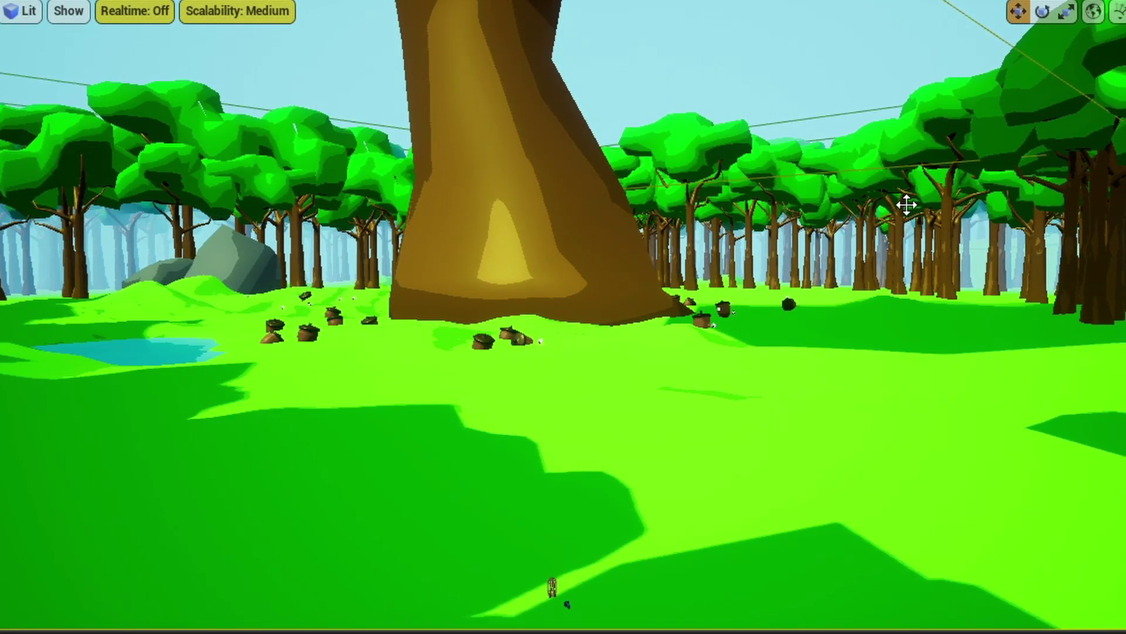
mouse_move(906, 219)
right_down()
mouse_move(942, 219)
mouse_move(739, 212)
mouse_move(654, 225)
mouse_move(908, 218)
mouse_move(897, 218)
right_up()
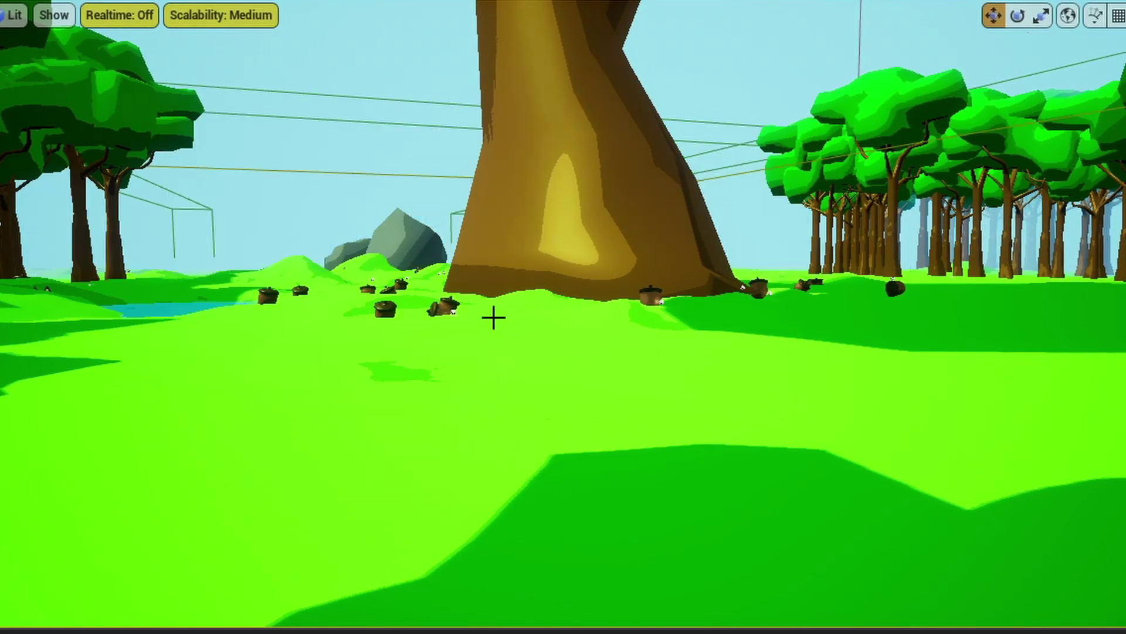
right_drag(874, 259, 810, 316)
mouse_move(491, 317)
right_down()
mouse_move(452, 399)
mouse_move(464, 335)
mouse_move(490, 318)
right_up()
scroll(491, 318, down, 1)
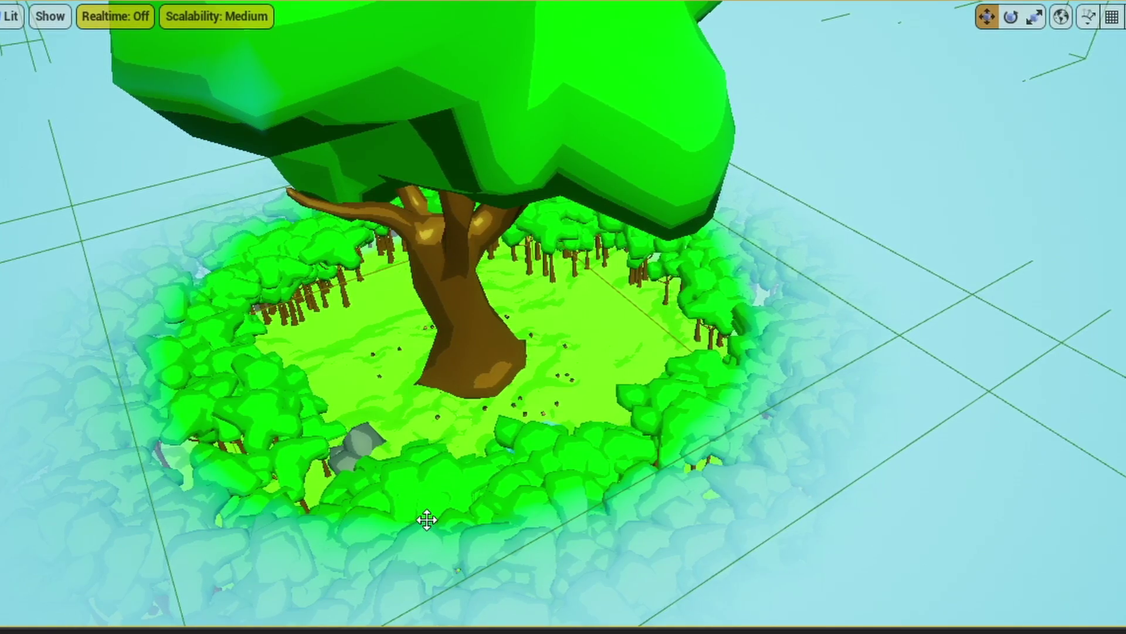
right_drag(490, 520, 490, 519)
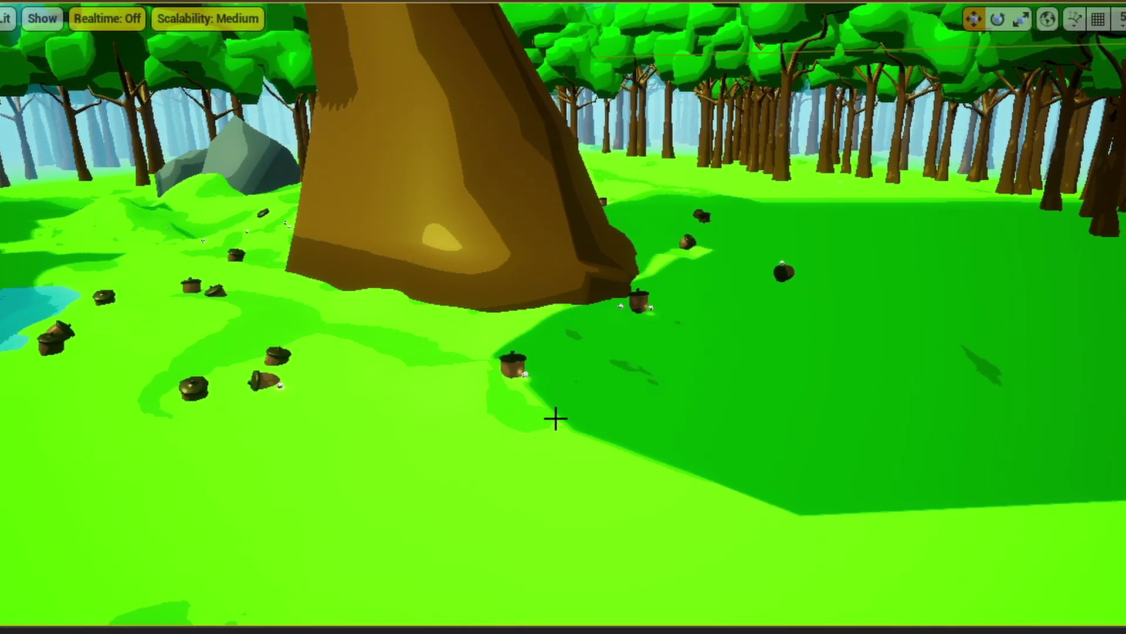
right_drag(554, 418, 427, 352)
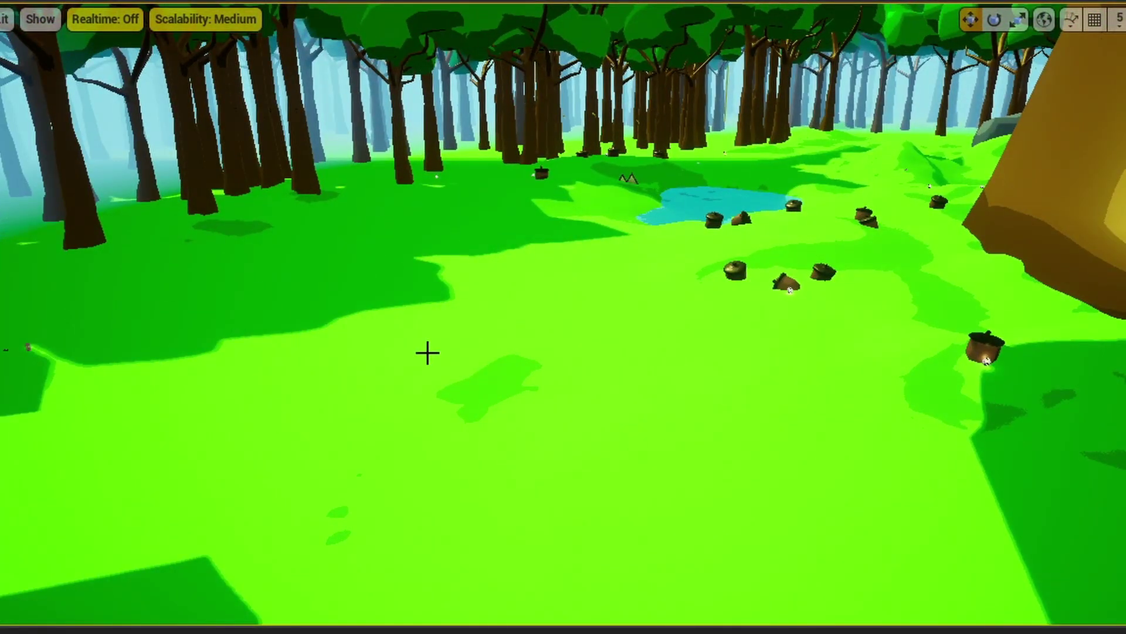
Step: Start a play session and test the stick character's running in different directions and its jump
key(alt+p)
click(526, 366)
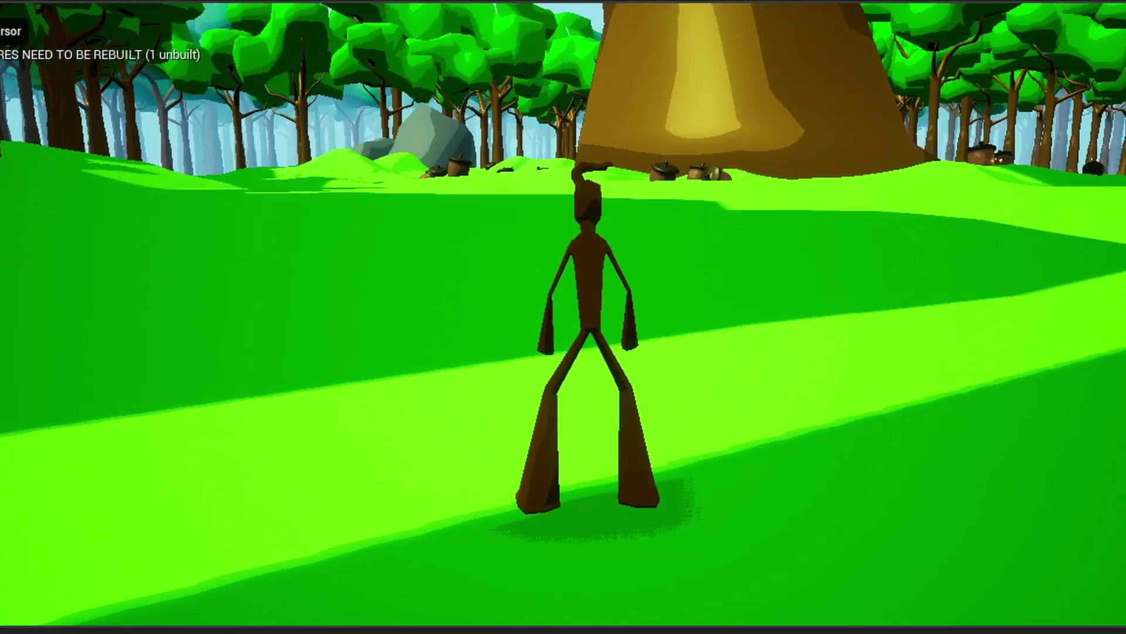
key(w)
key(s)
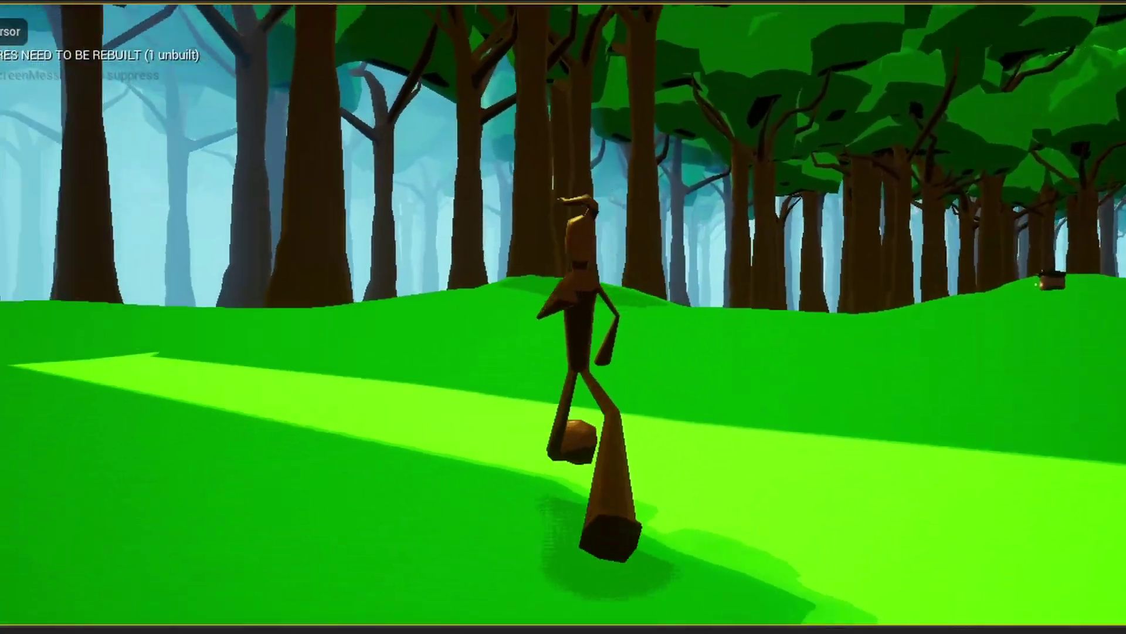
key(a)
key(d)
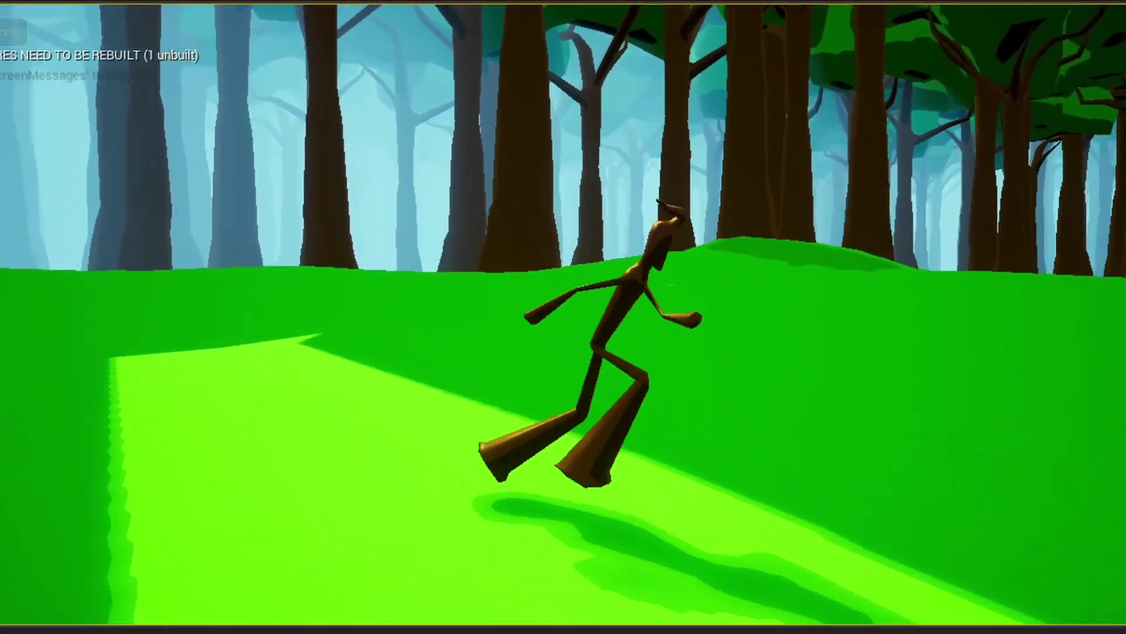
key(a)
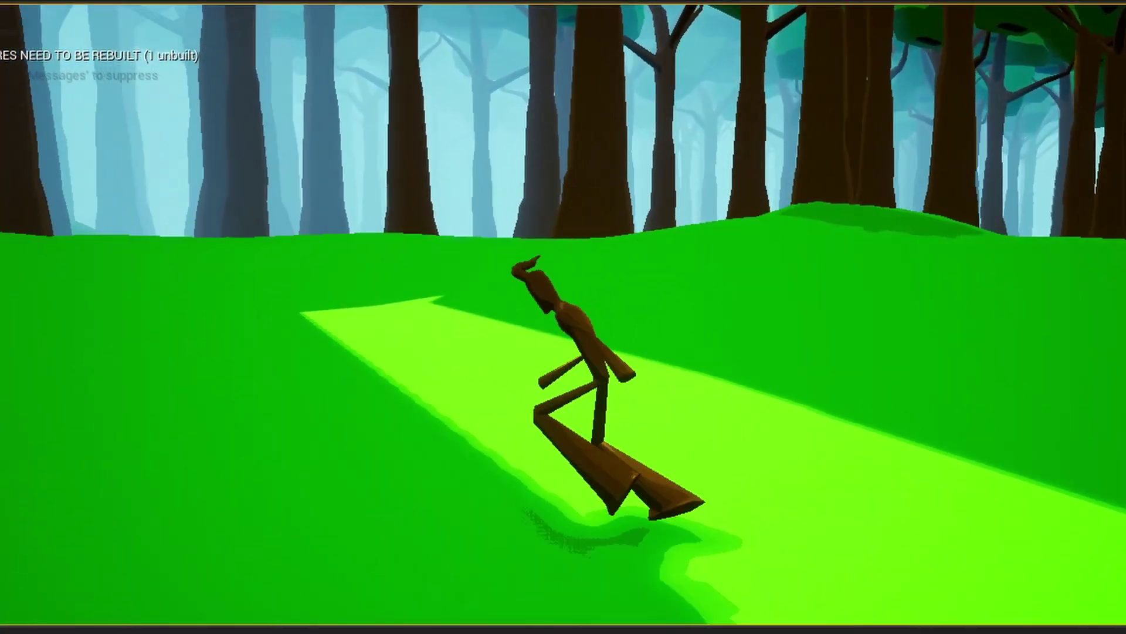
key(d)
key(w)
key(d)
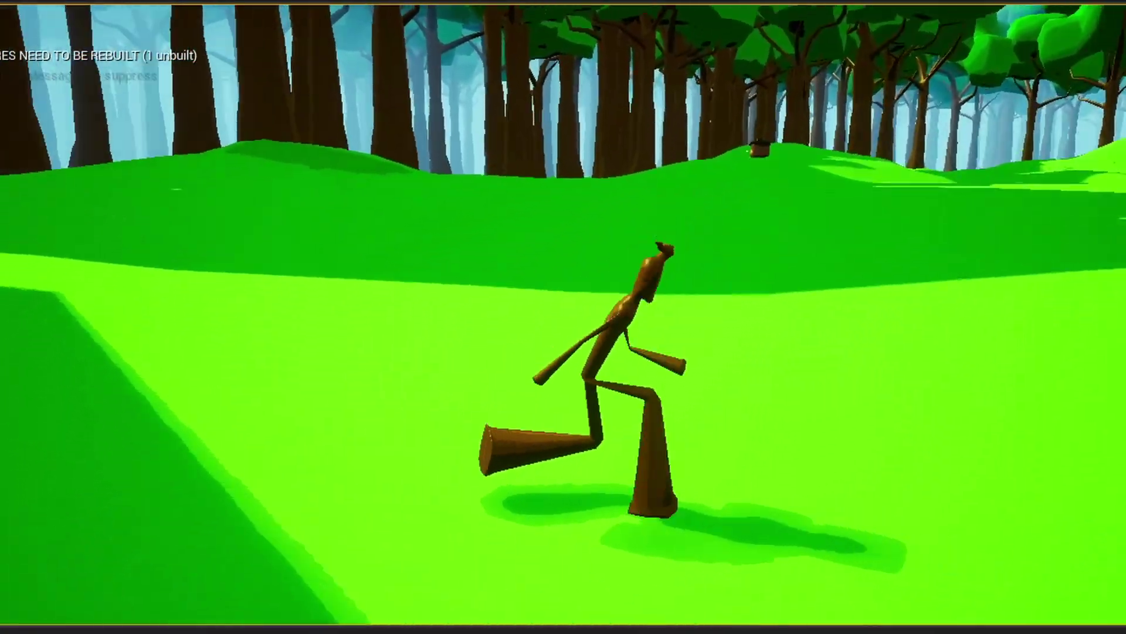
key(a)
key(d)
key(a)
key(d)
key(space)
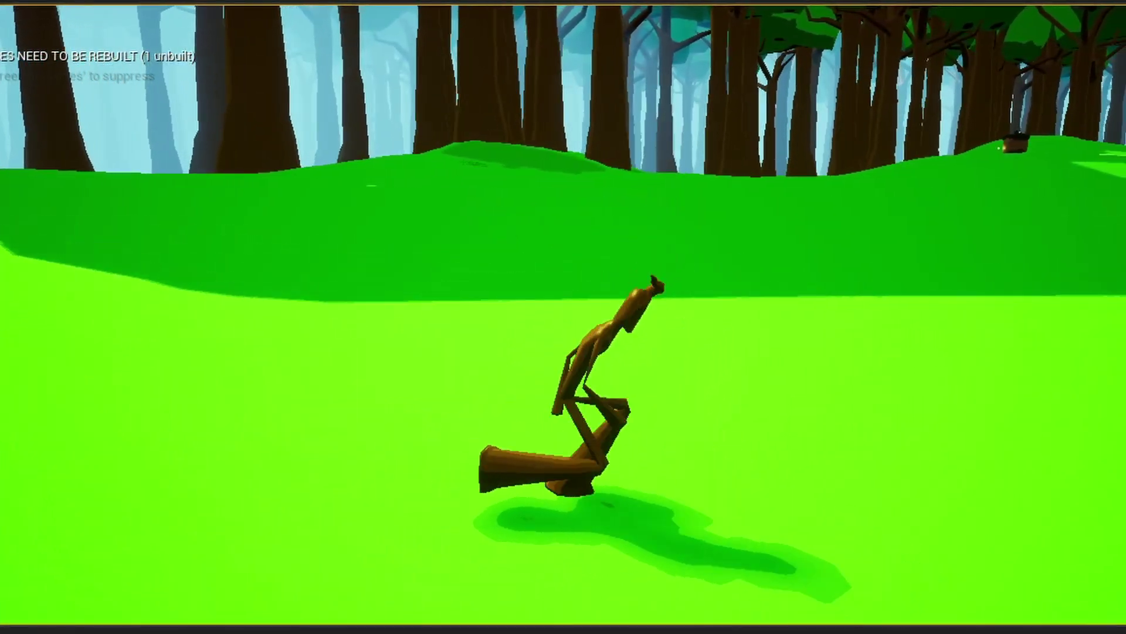
Step: Run the character across the clearing to the glowing golden acorn and examine it up close
key(a)
key(w)
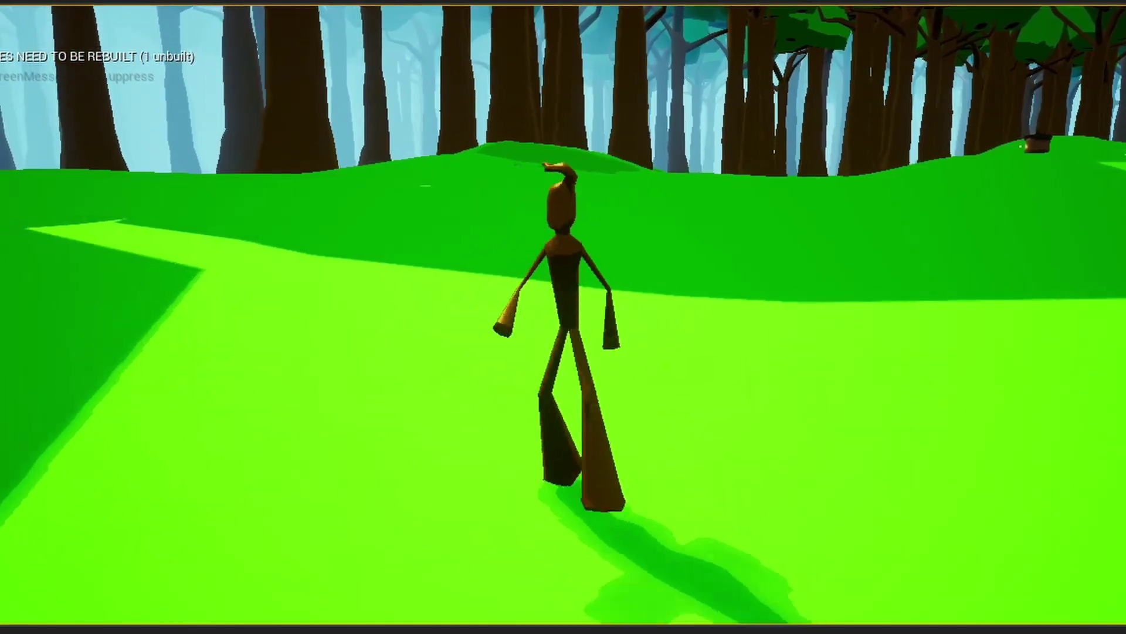
key(d)
key(w)
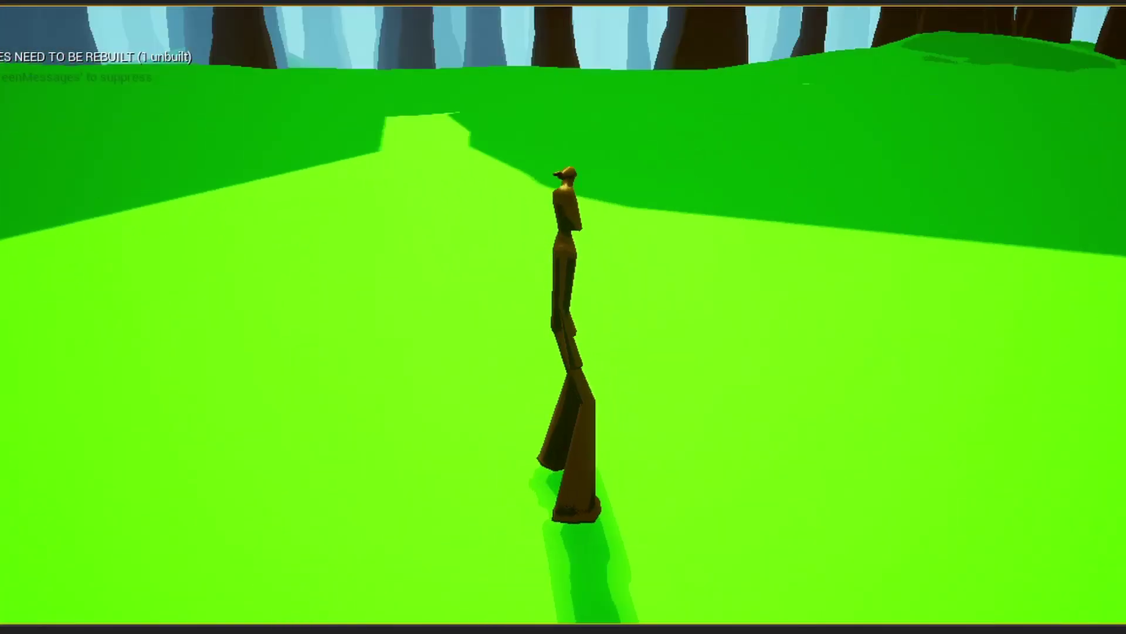
key(w)
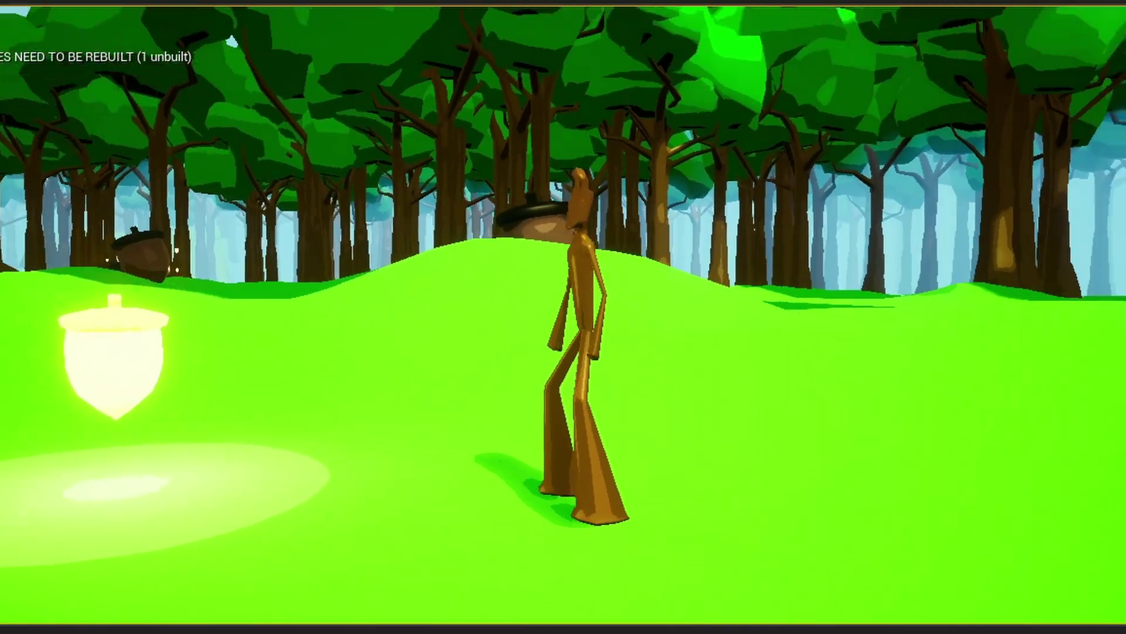
key(a)
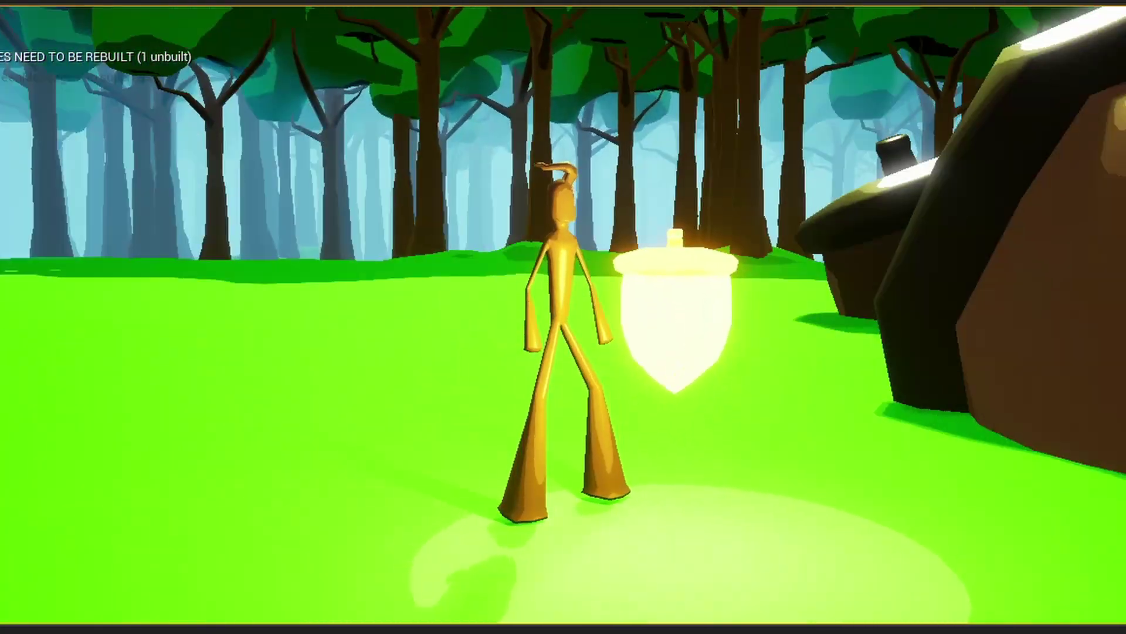
key(a)
key(a)
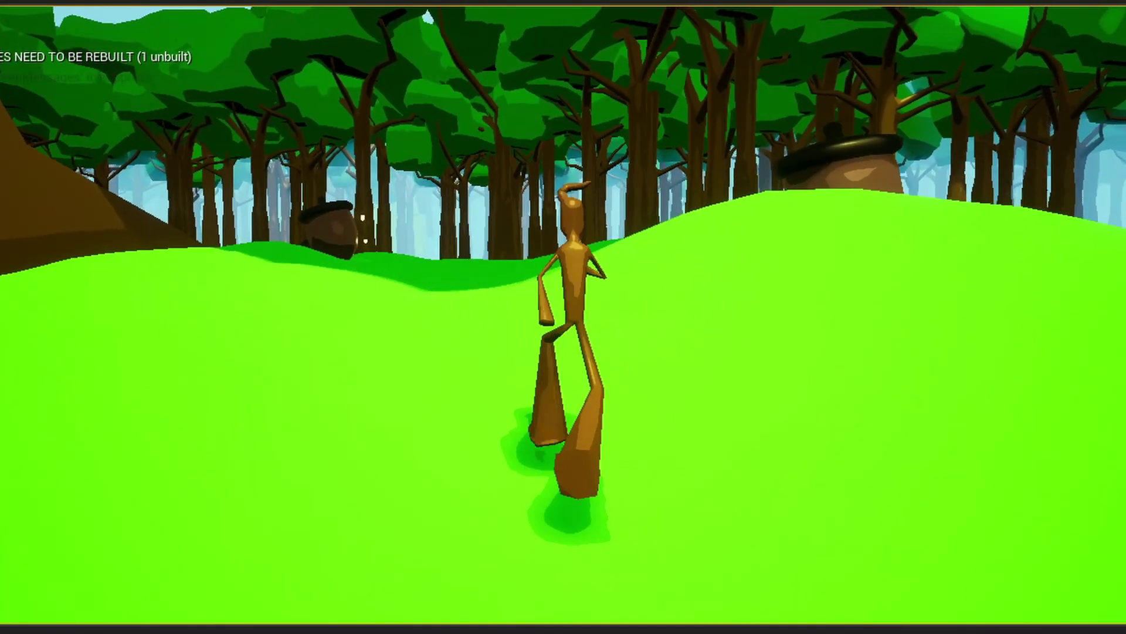
Step: Run the character past the trunk to the shaded large acorn and examine the golden acorn floating near the trees
key(w)
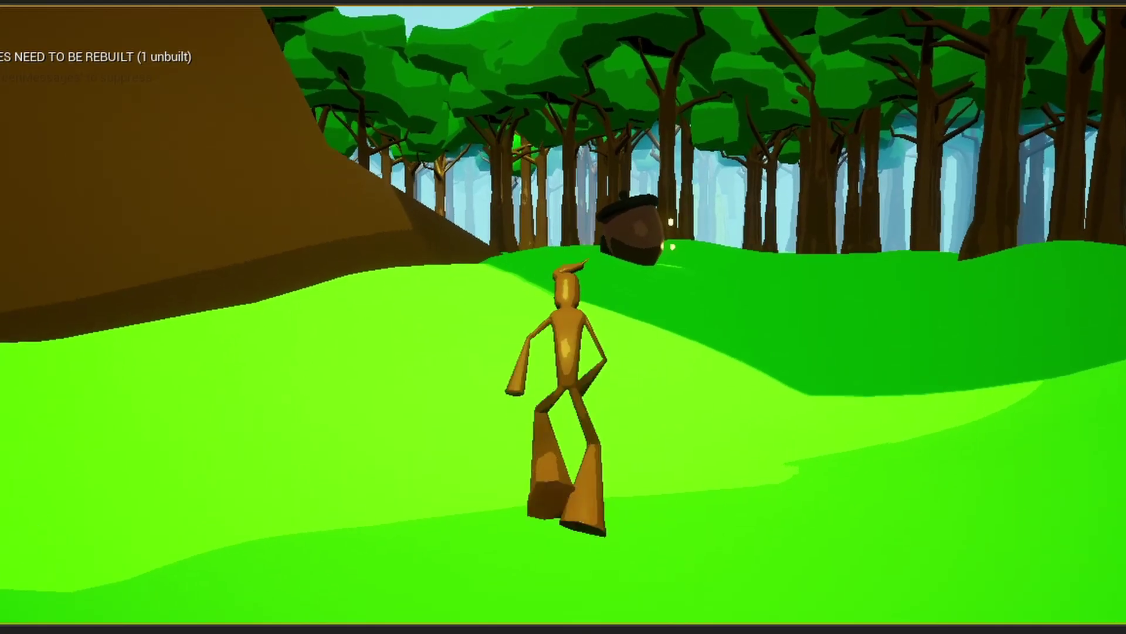
key(w)
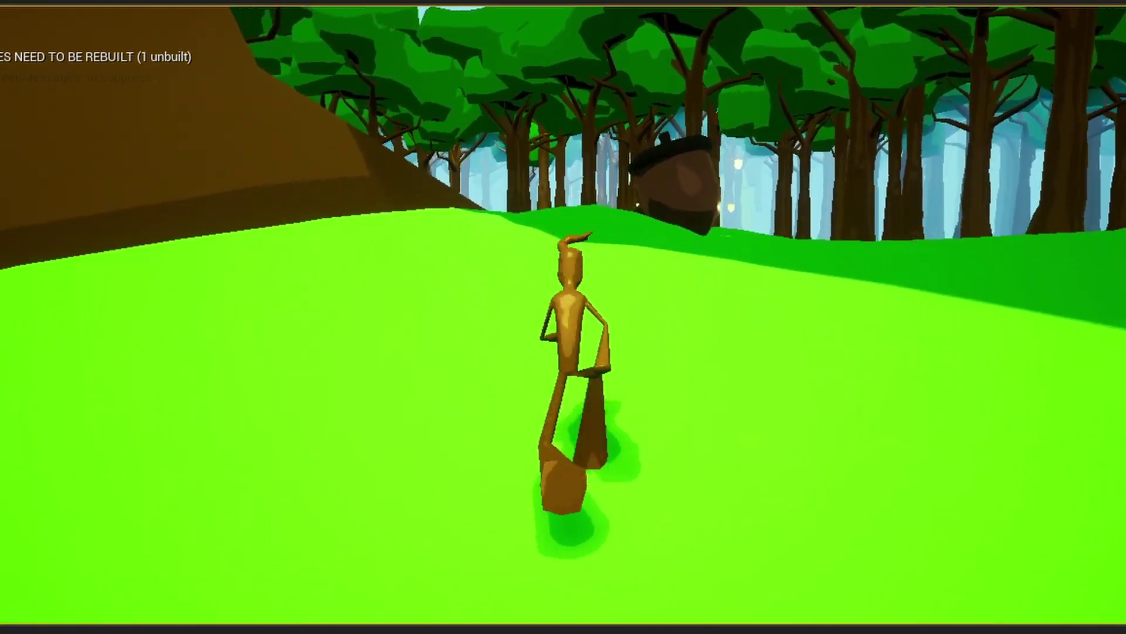
key(w)
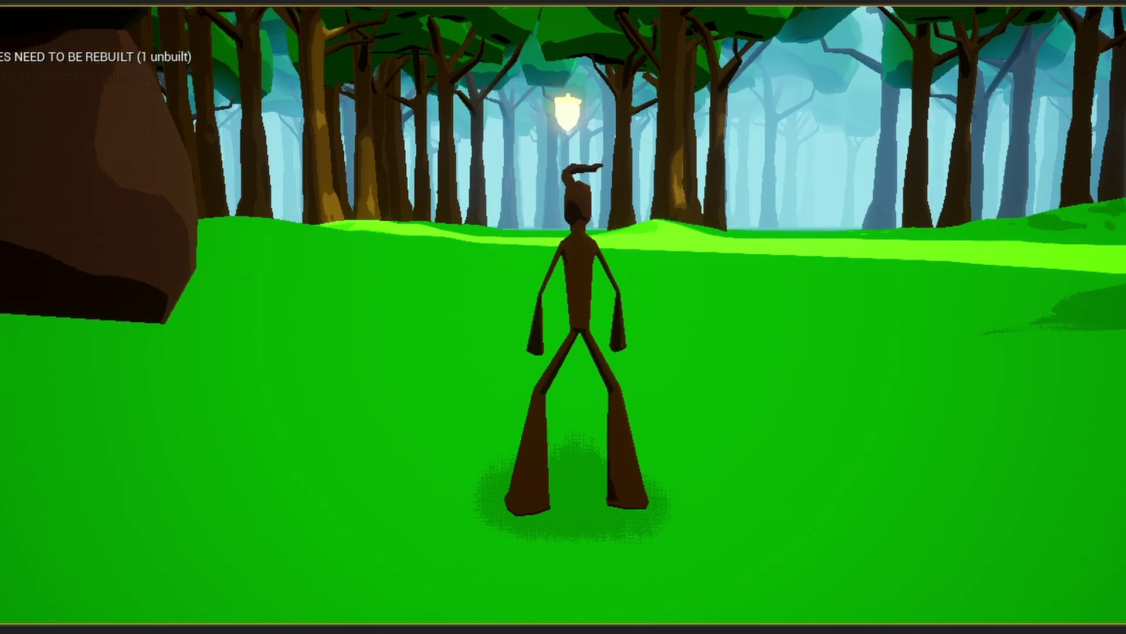
key(w)
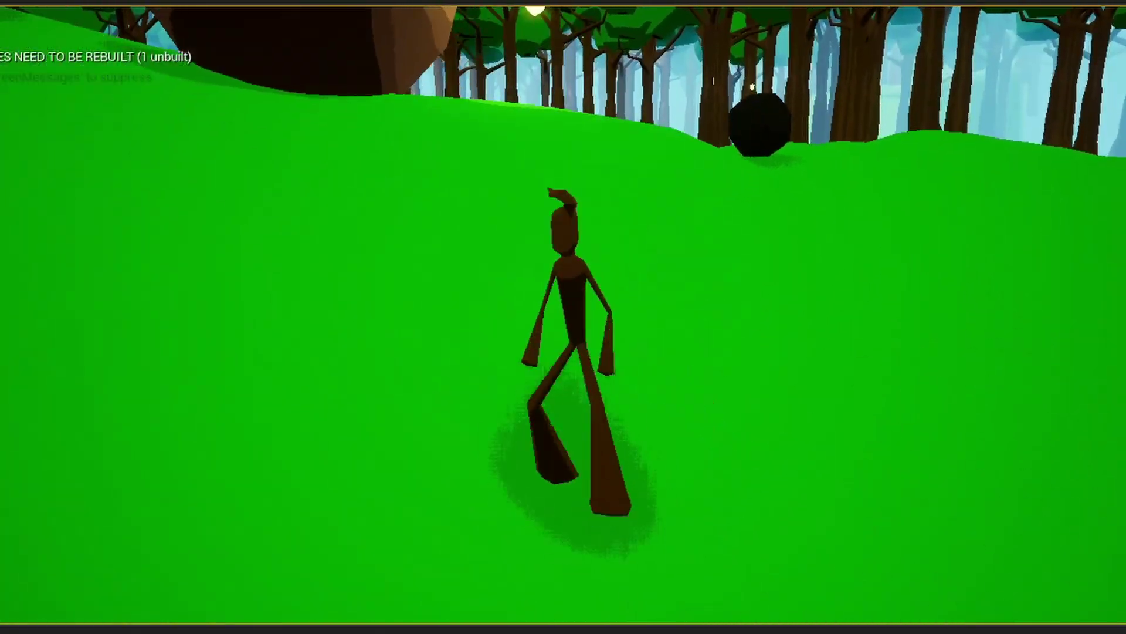
key(w)
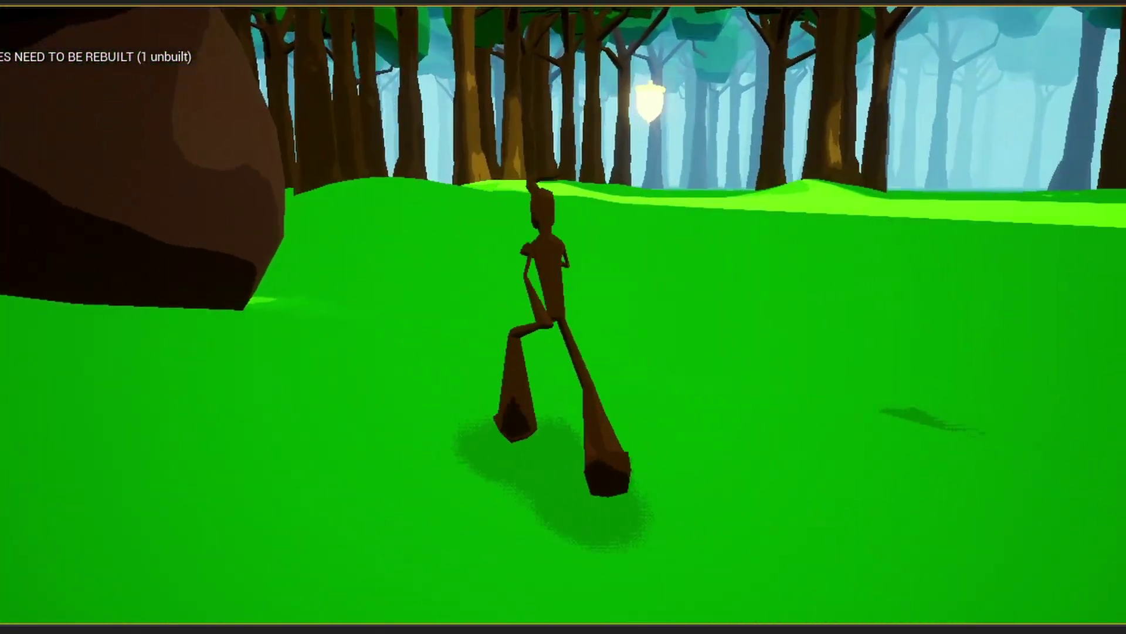
key(a)
key(w)
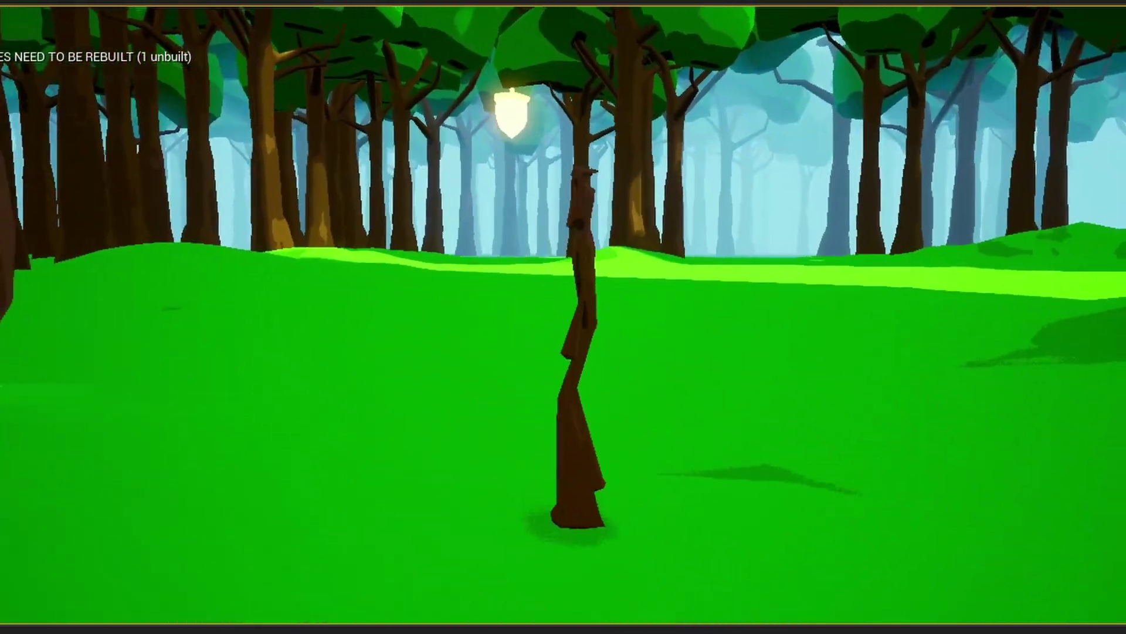
key(w)
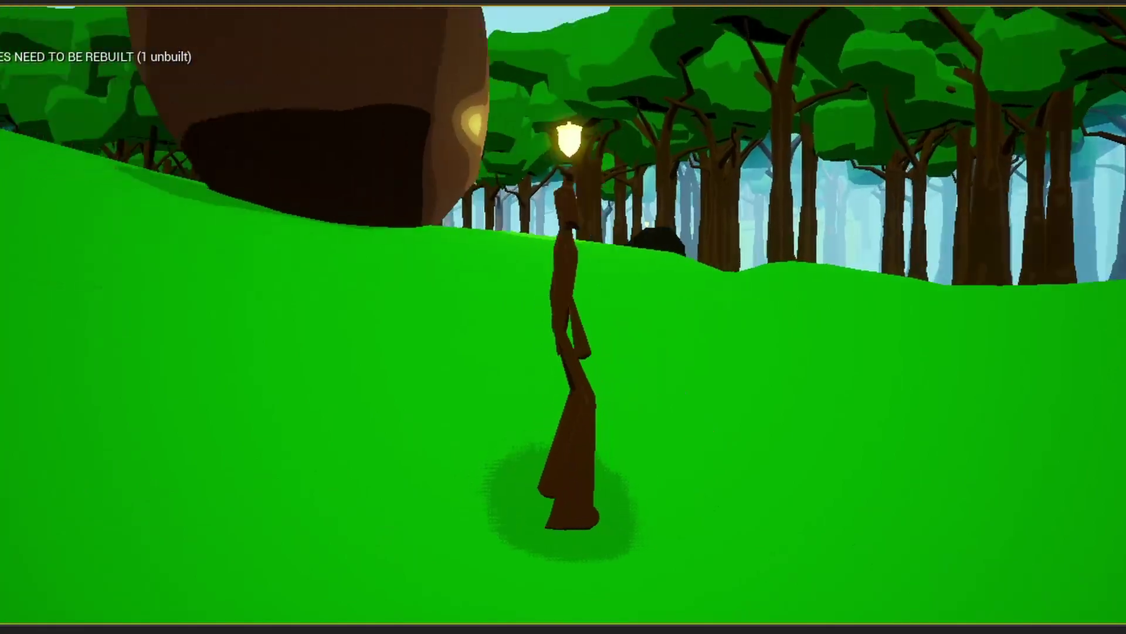
Step: Run the character around the giant tree's base and past the large fallen acorns to check the shaded ground
key(w)
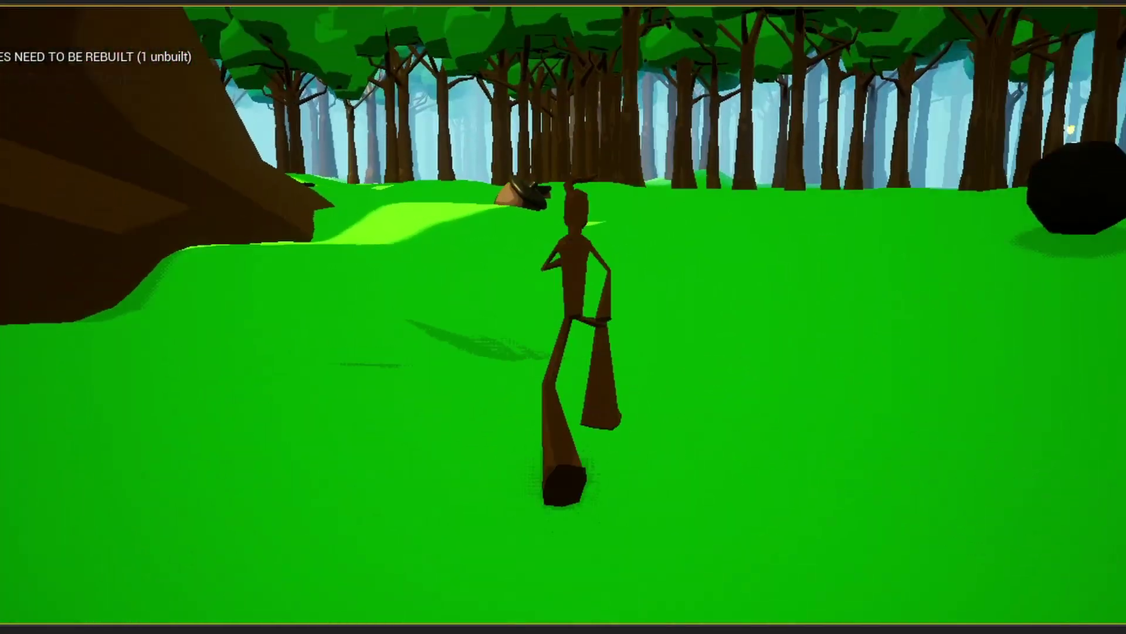
key(w)
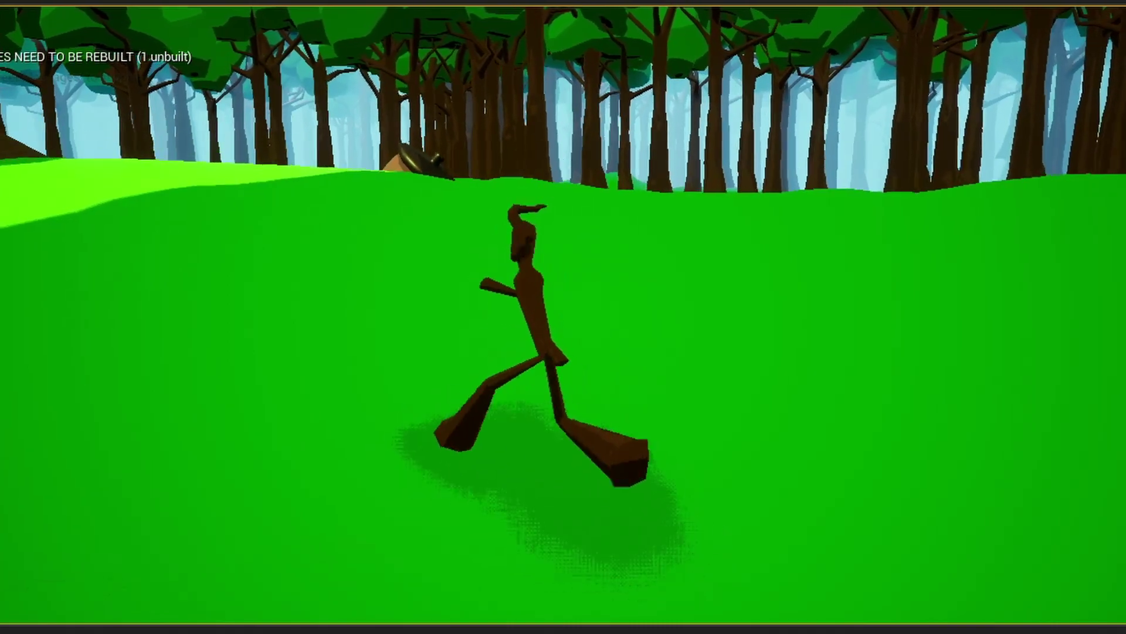
key(w)
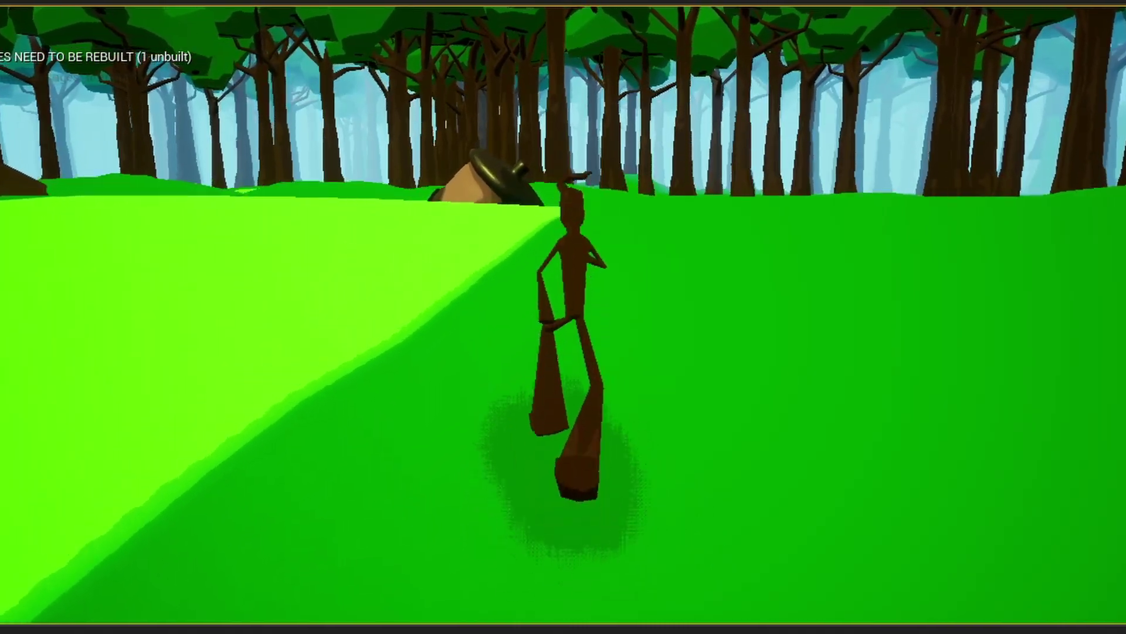
key(w)
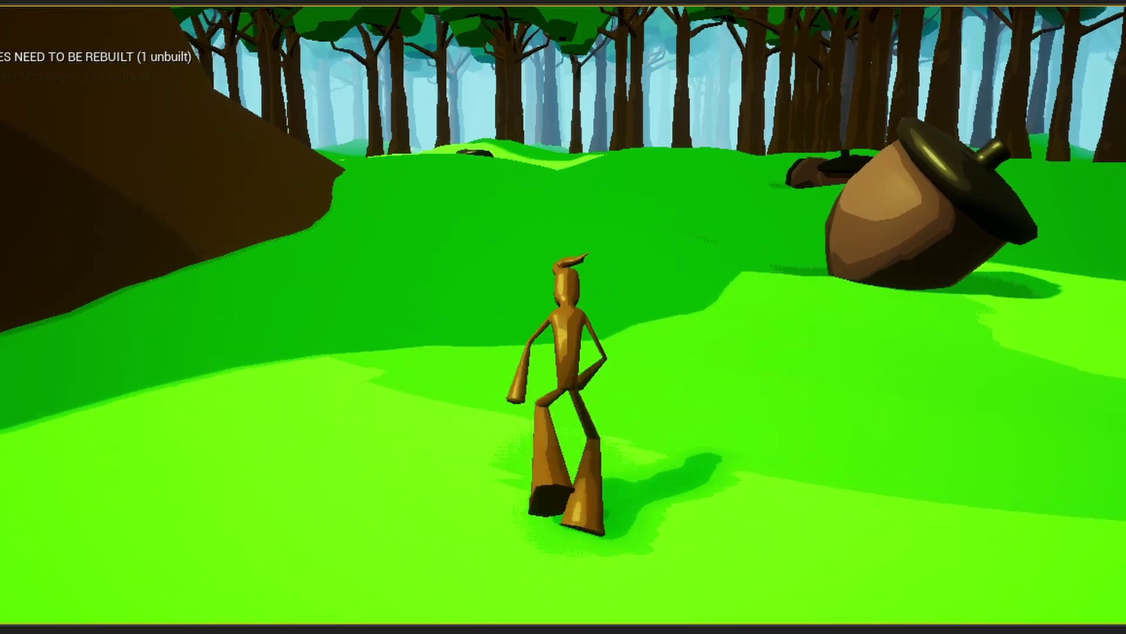
key(w)
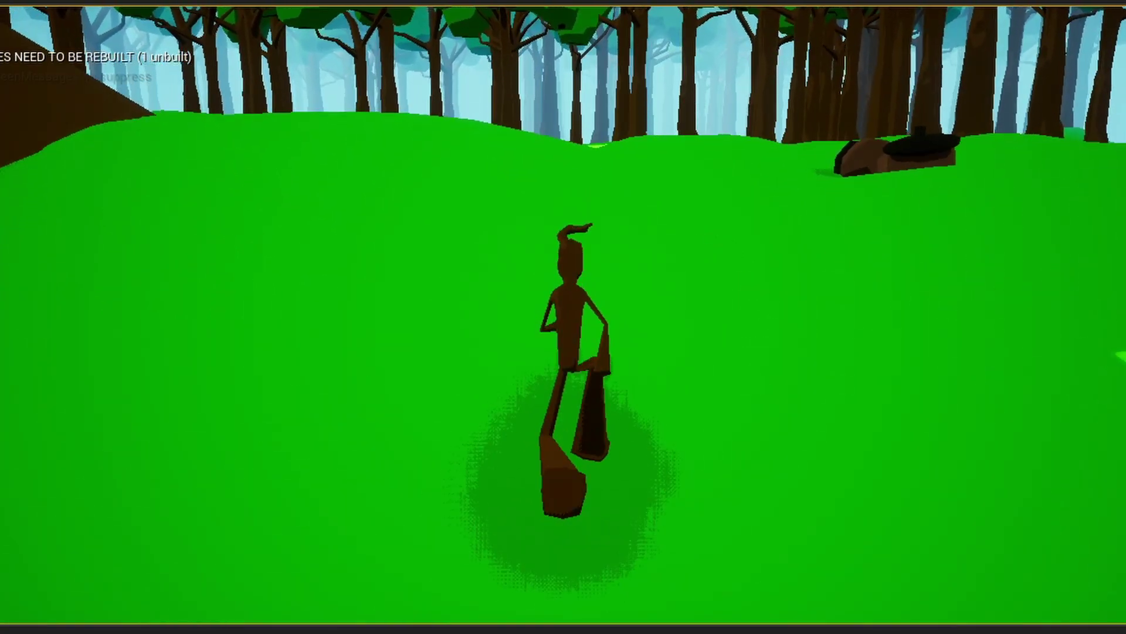
key(w)
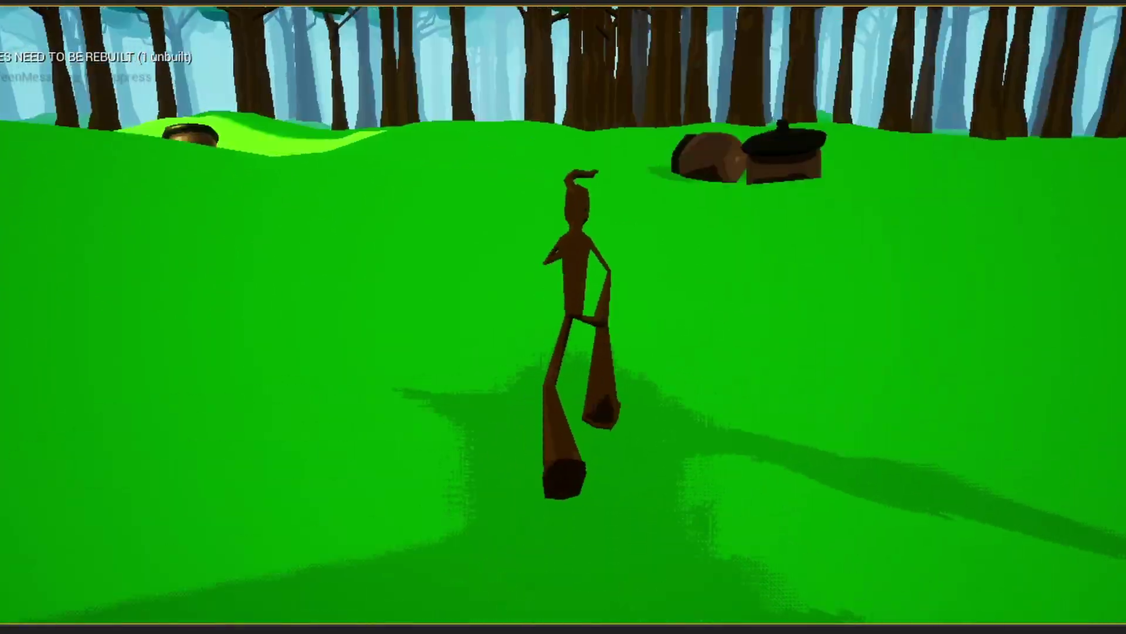
Step: Run the character downhill toward the small golden acorn and across the sunlit clearing near the grey rock
key(w)
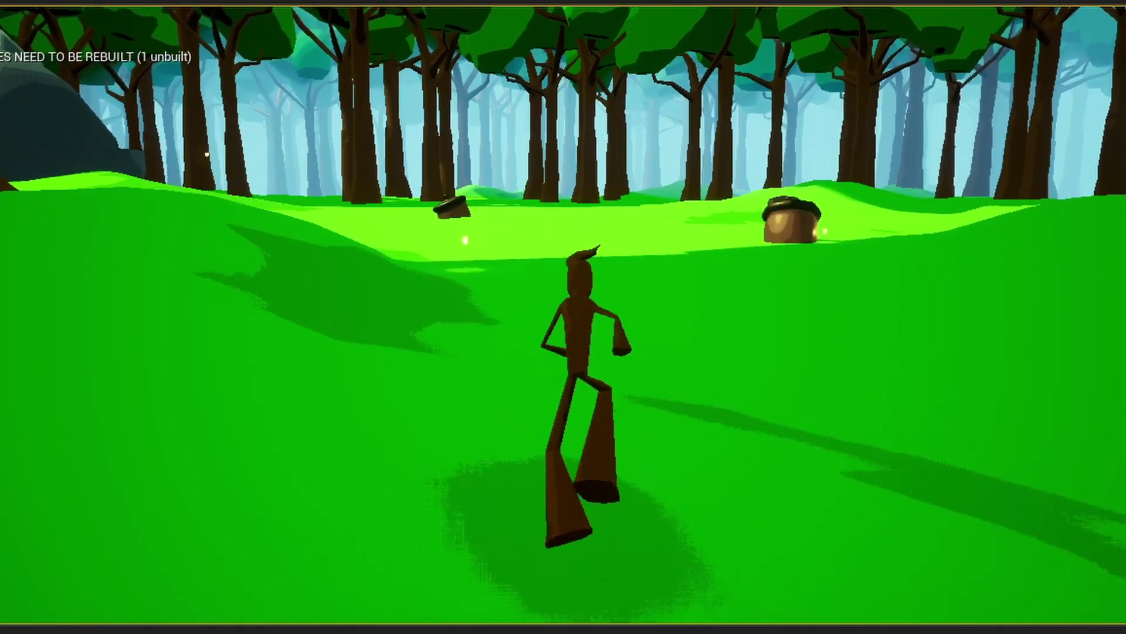
key(w)
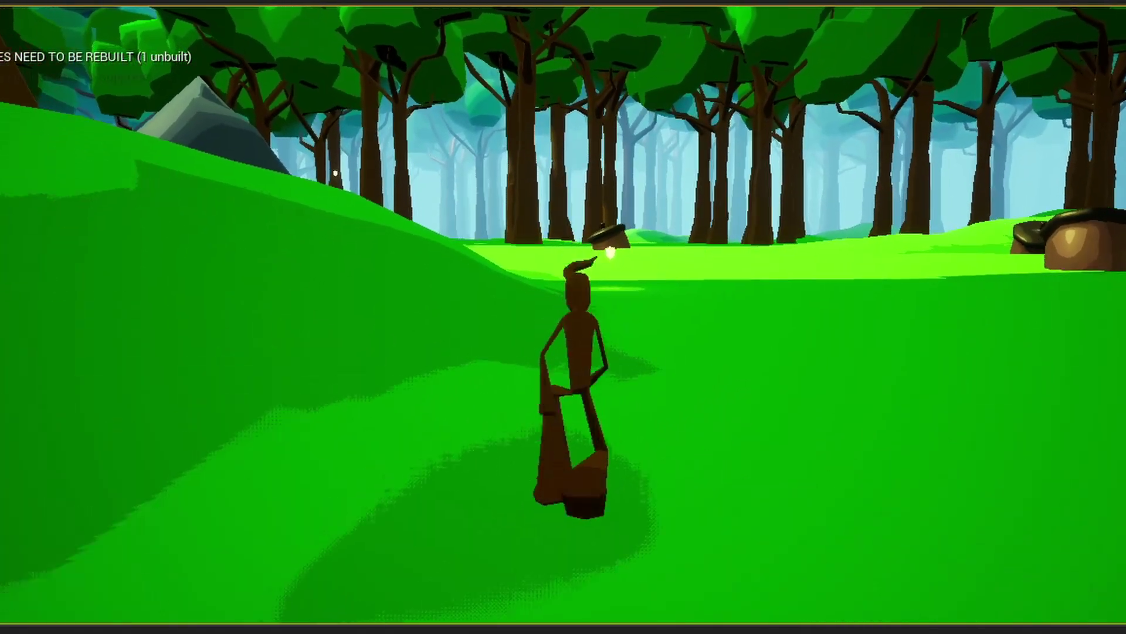
key(w)
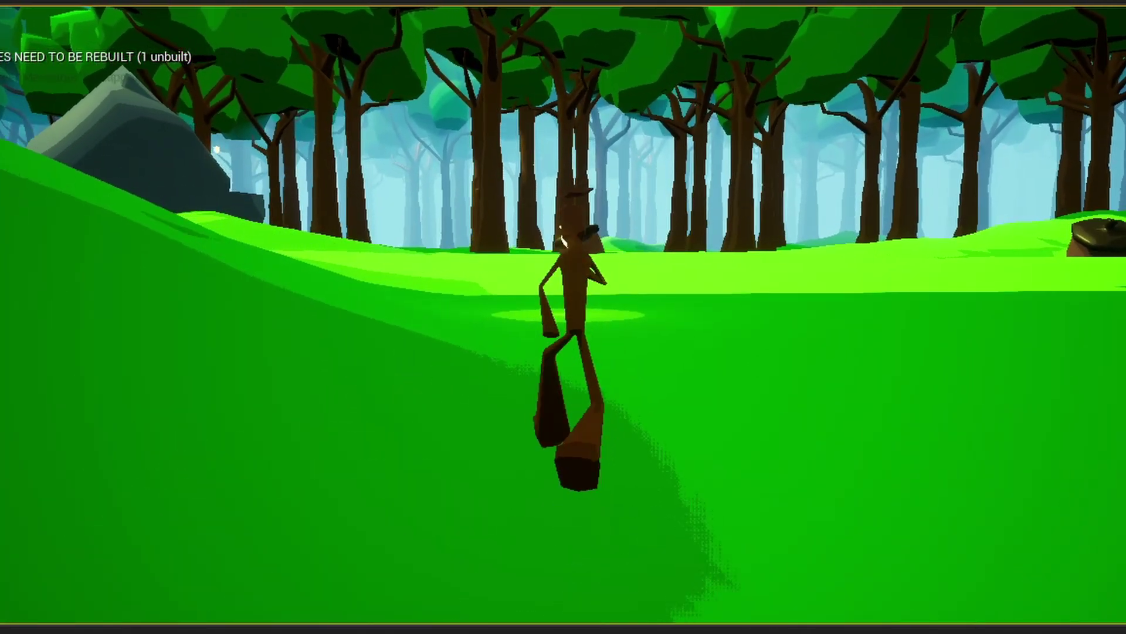
key(w)
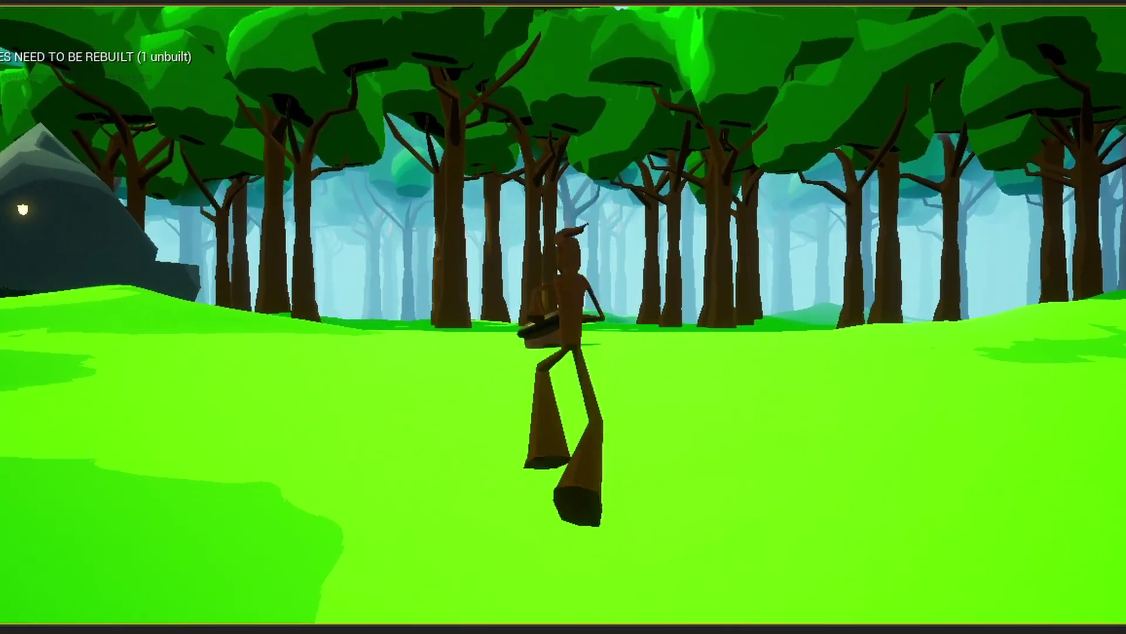
key(w)
key(w)
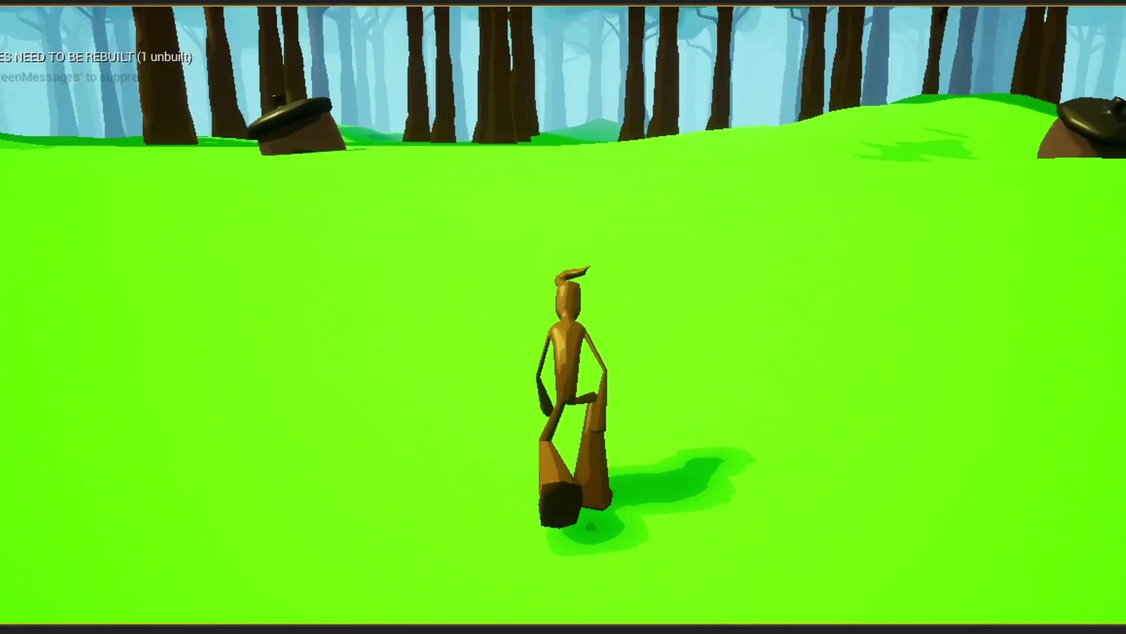
Step: Run the character from the sunlit clearing through the tree line and into the foggy forest to examine its depth
key(w)
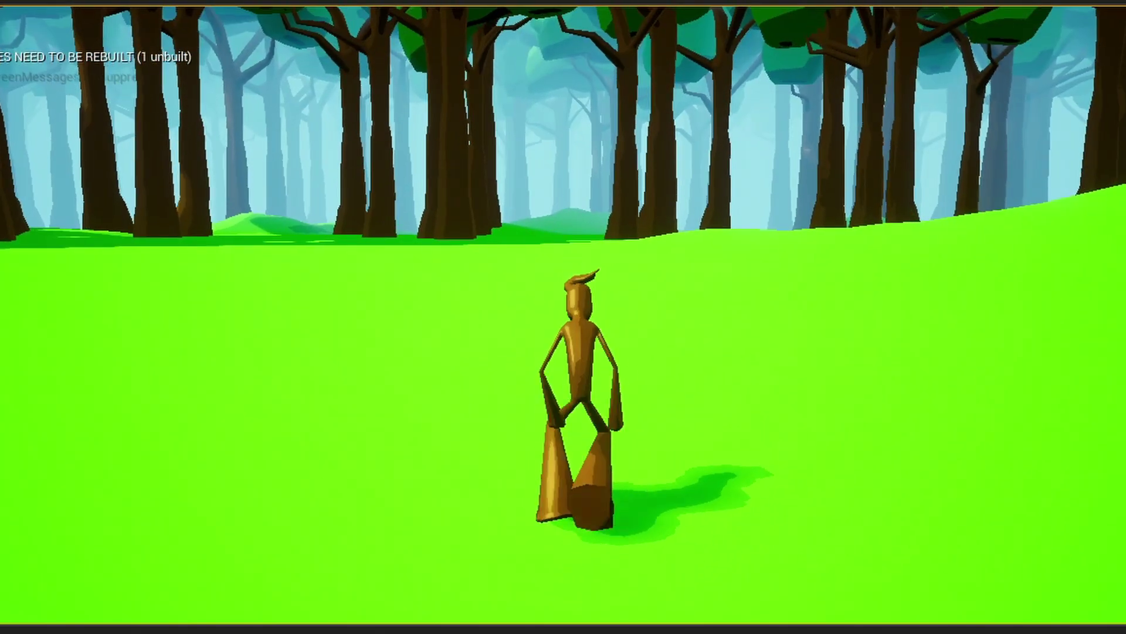
key(w)
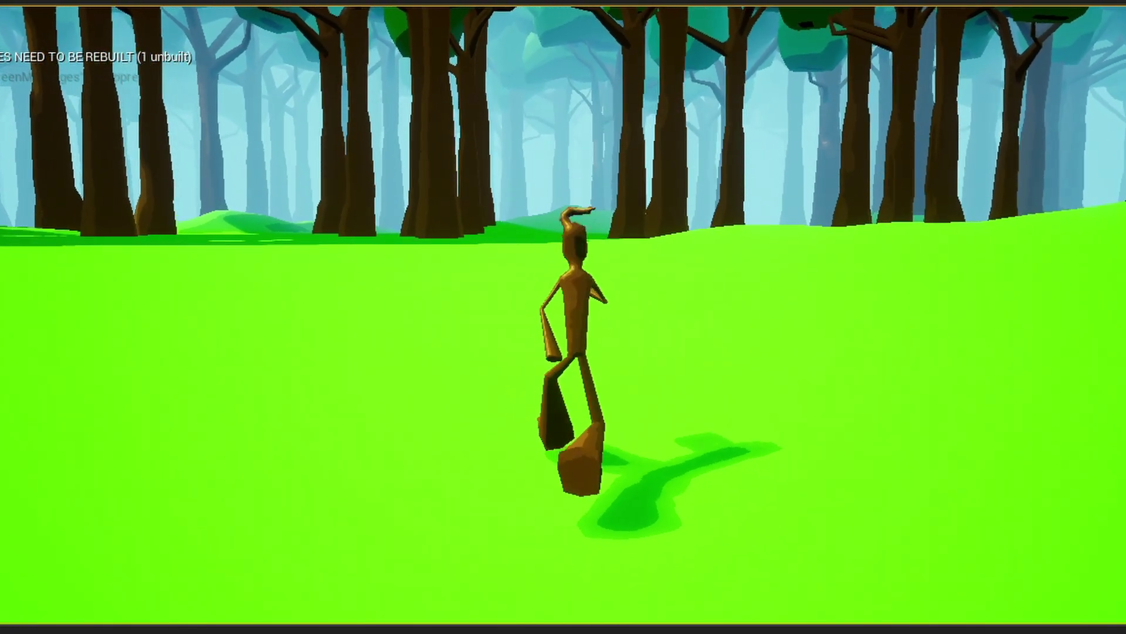
key(w)
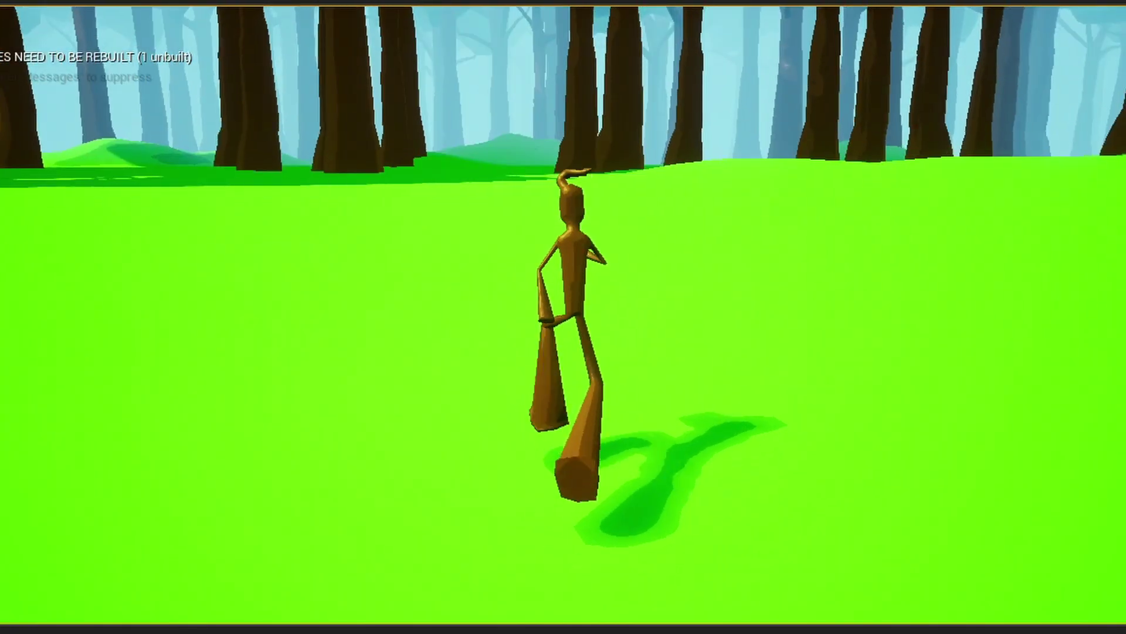
key(w)
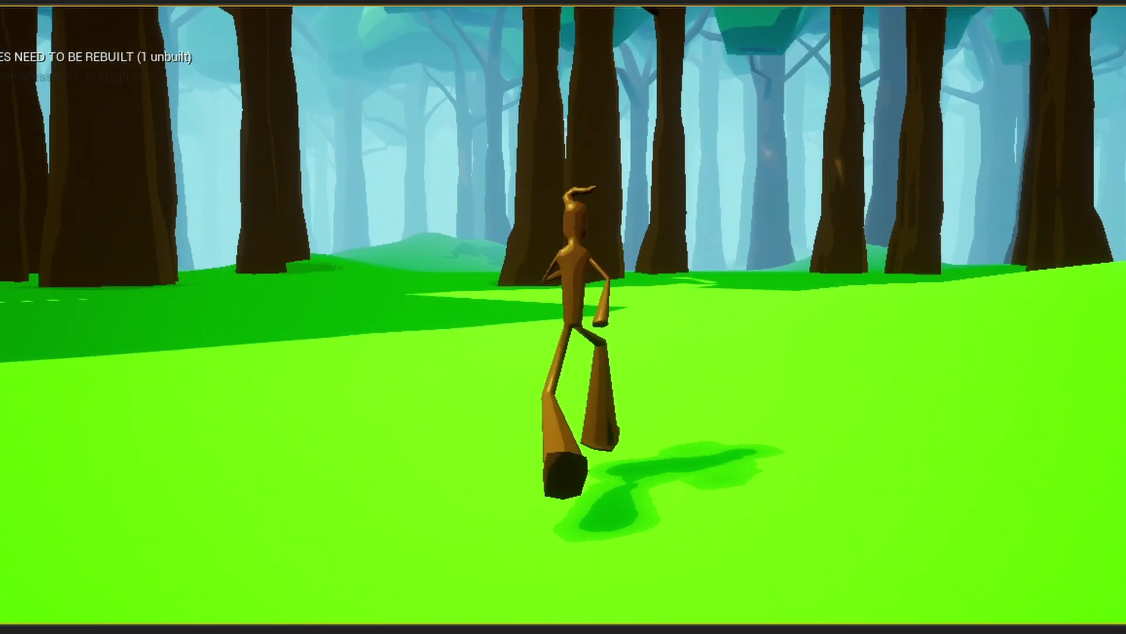
key(w)
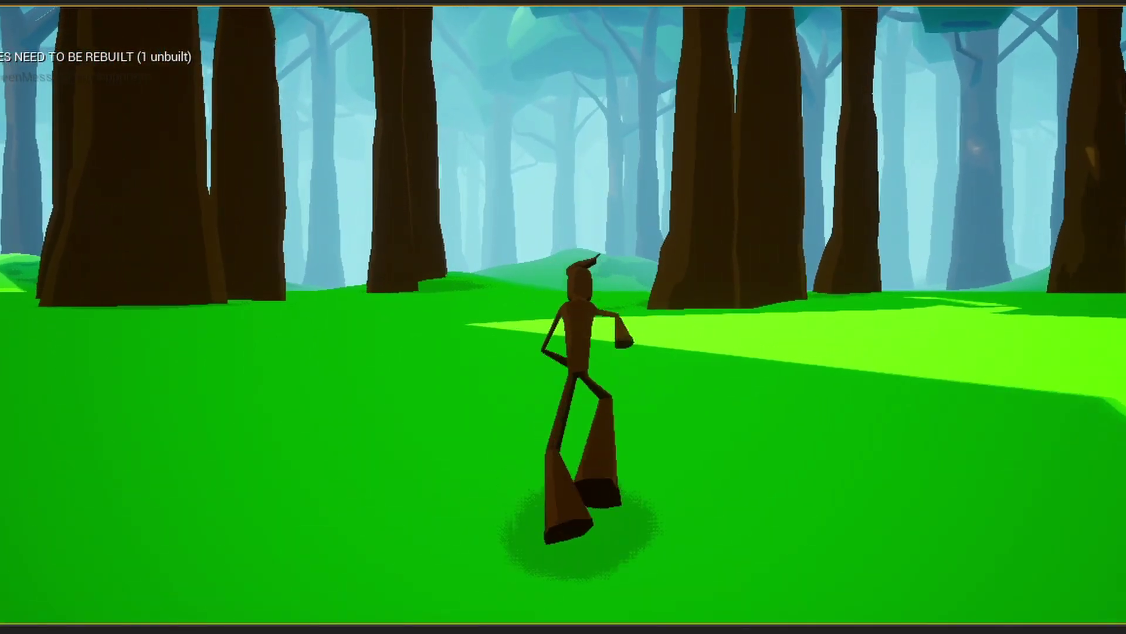
key(w)
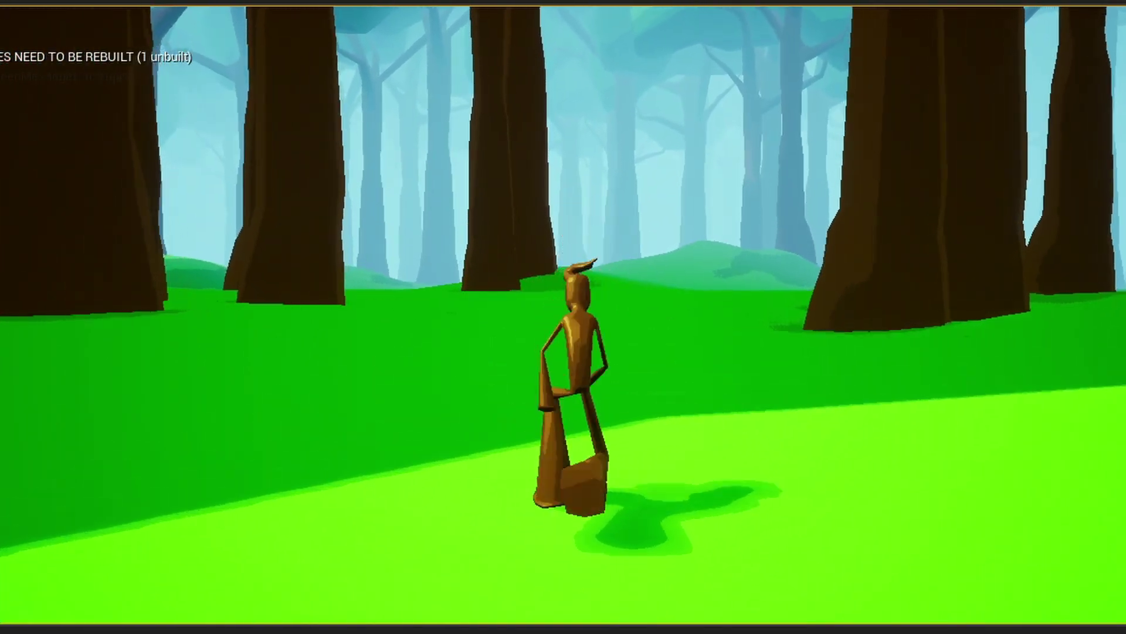
key(w)
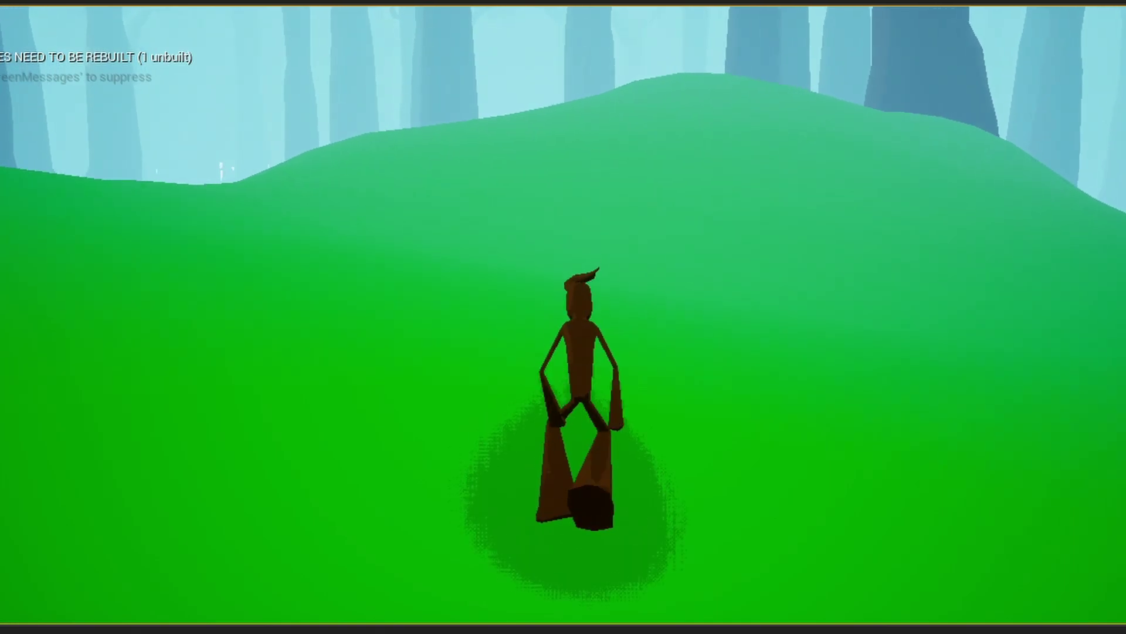
key(w)
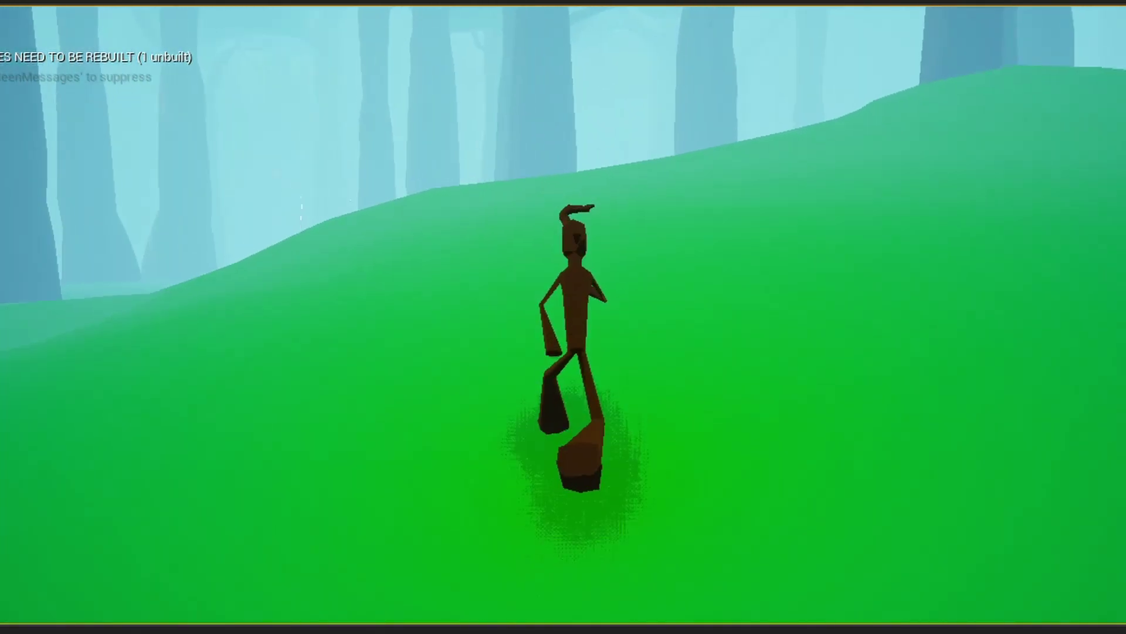
key(w)
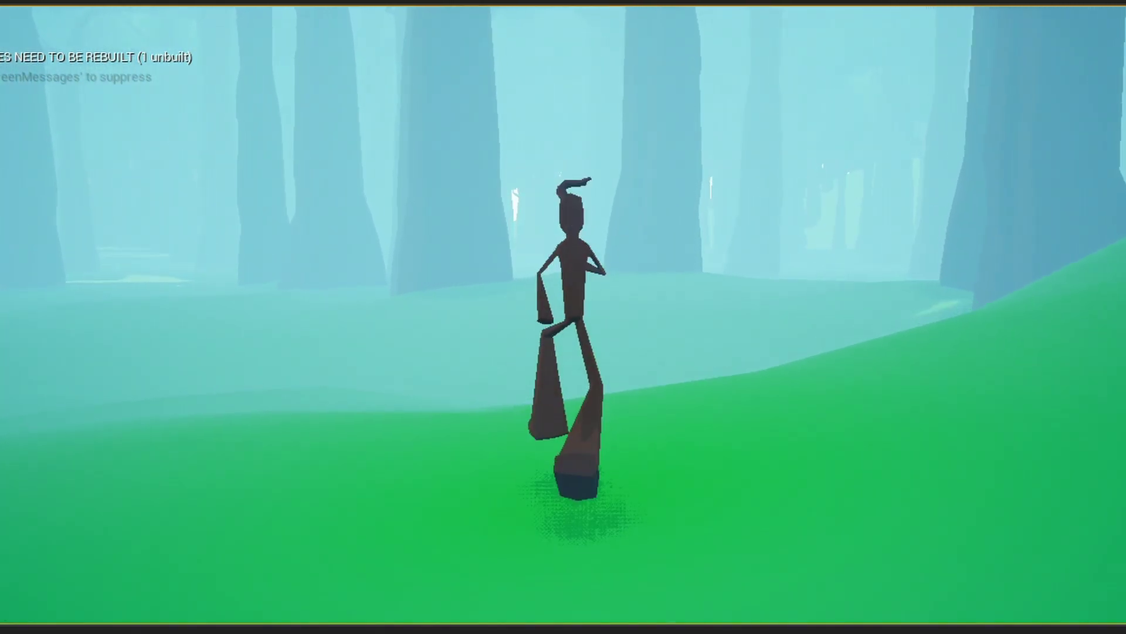
Step: Bring the character back to the clearing by the giant tree and run across the sunlit grass toward the woods
key(w)
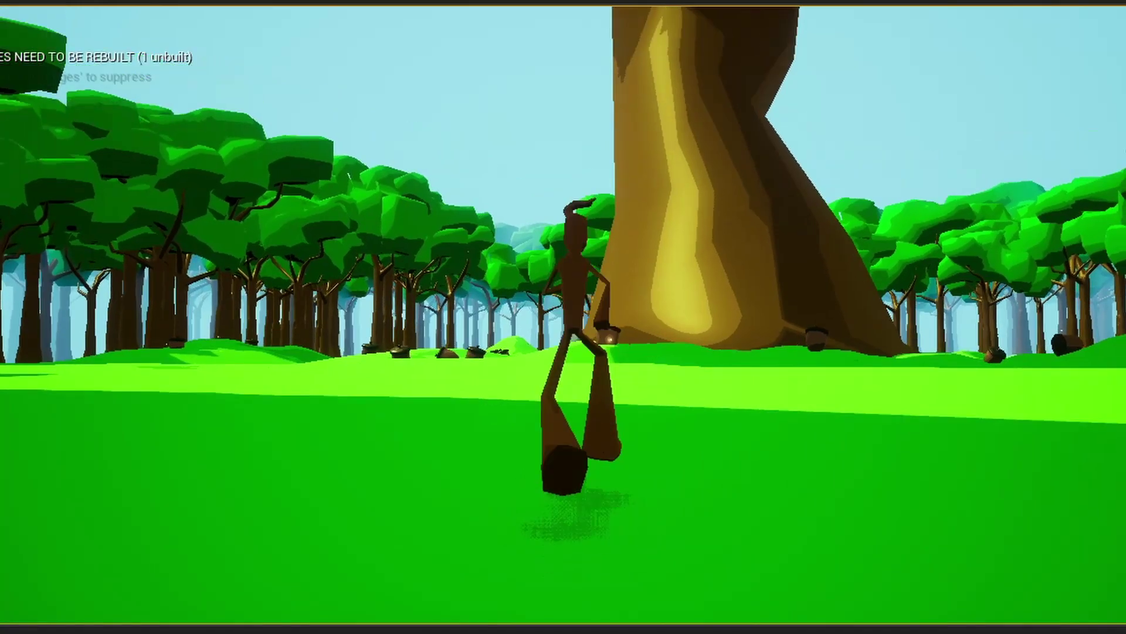
key(w)
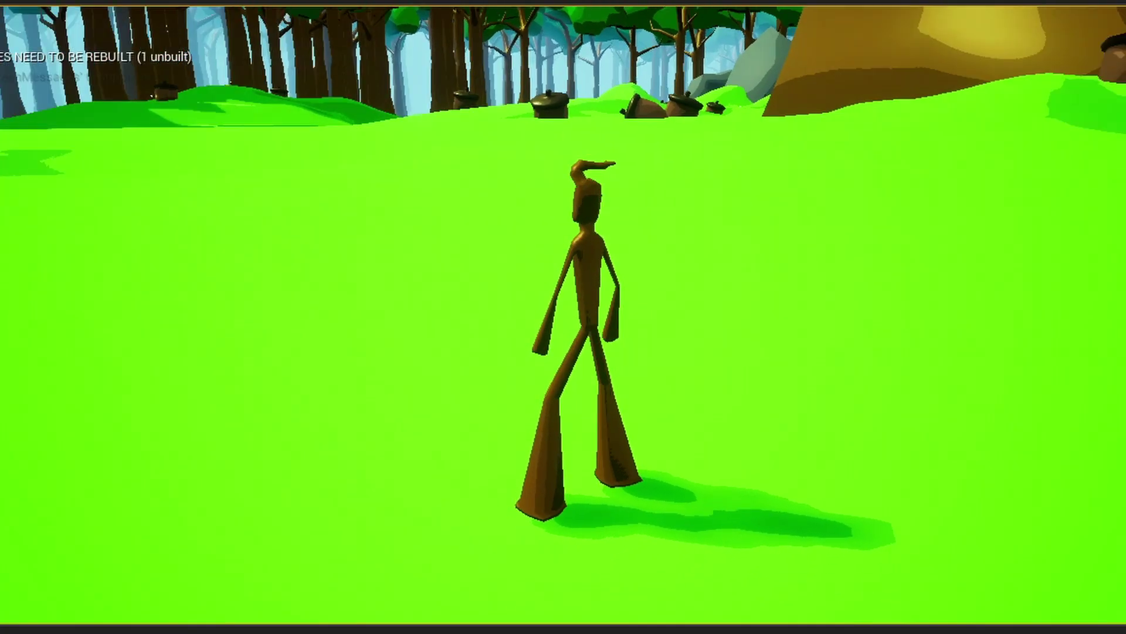
key(w)
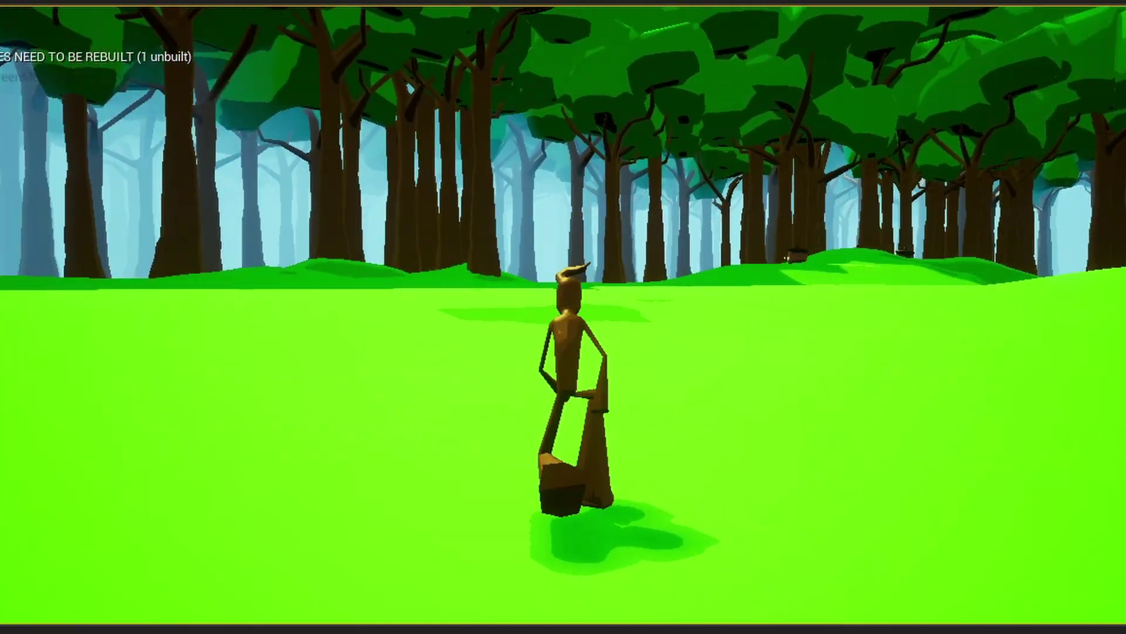
key(w)
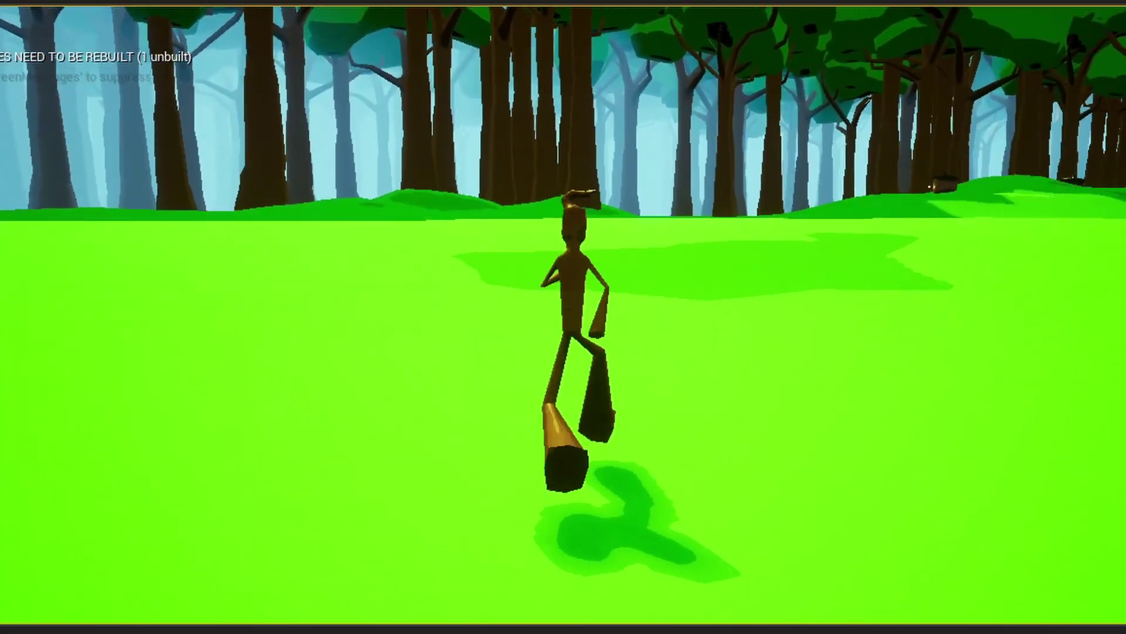
key(w)
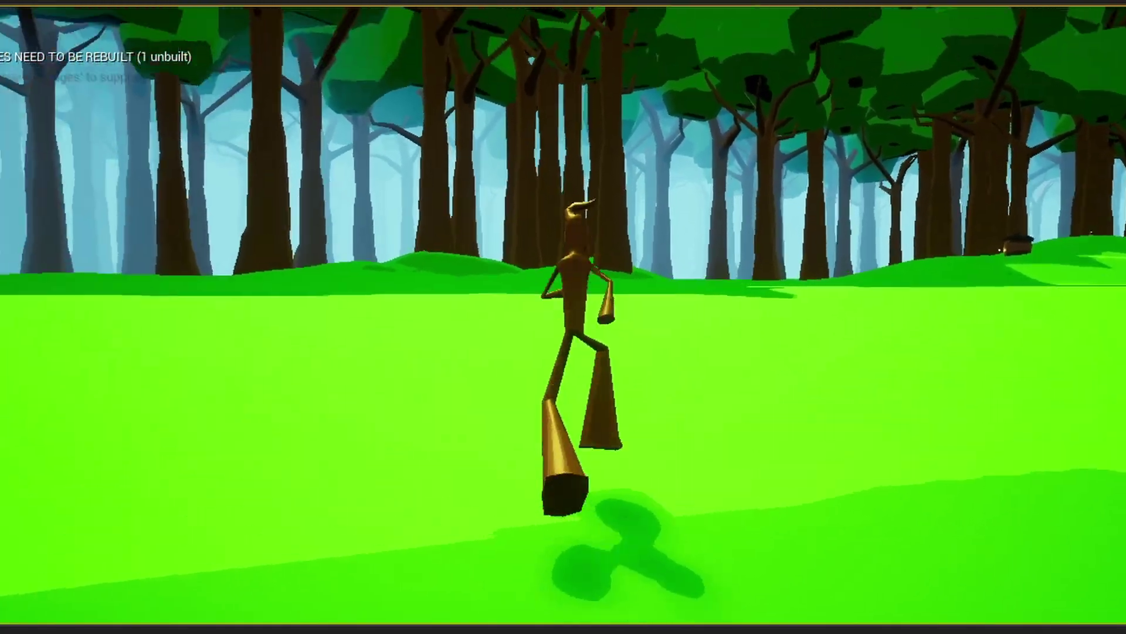
key(w)
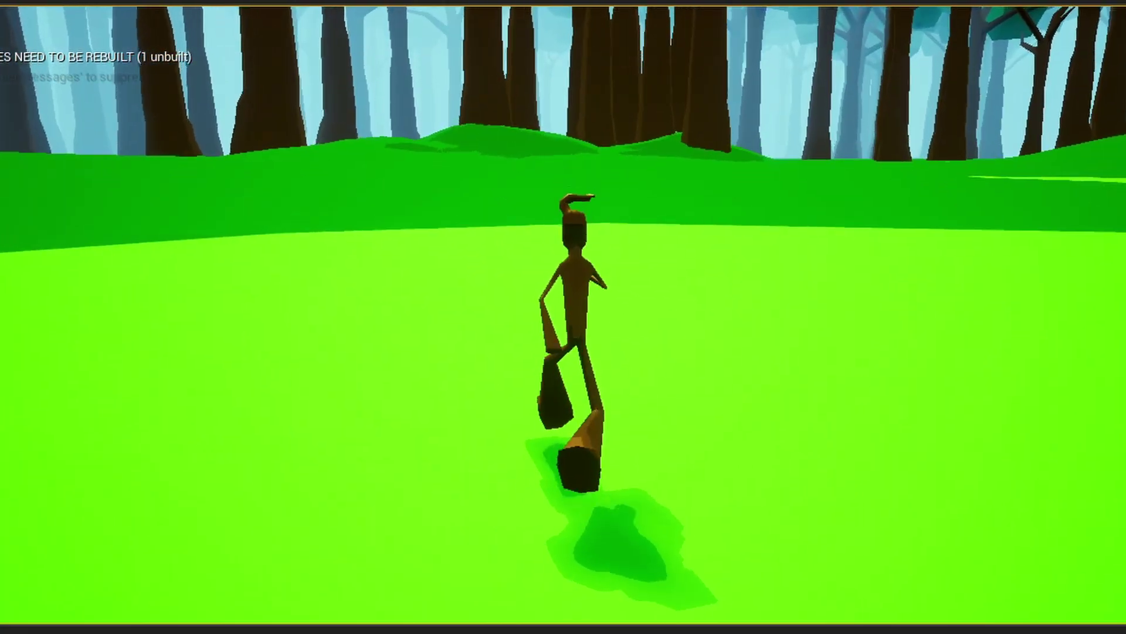
Step: Run the character over the grassy mound and between the thick trunks to explore the misty woods
key(w)
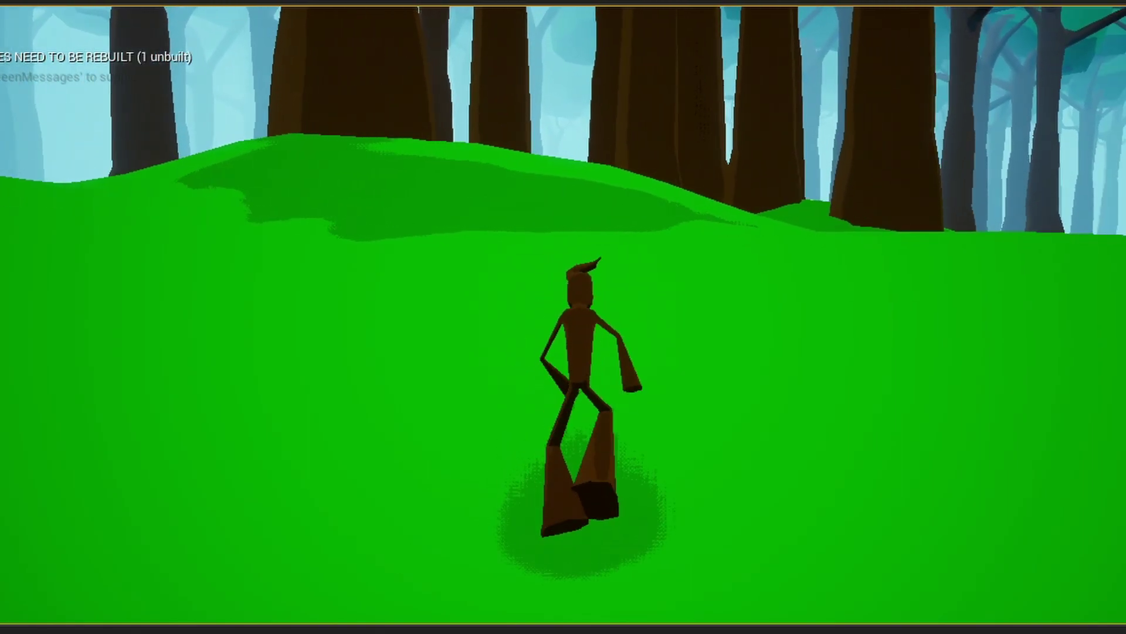
key(w)
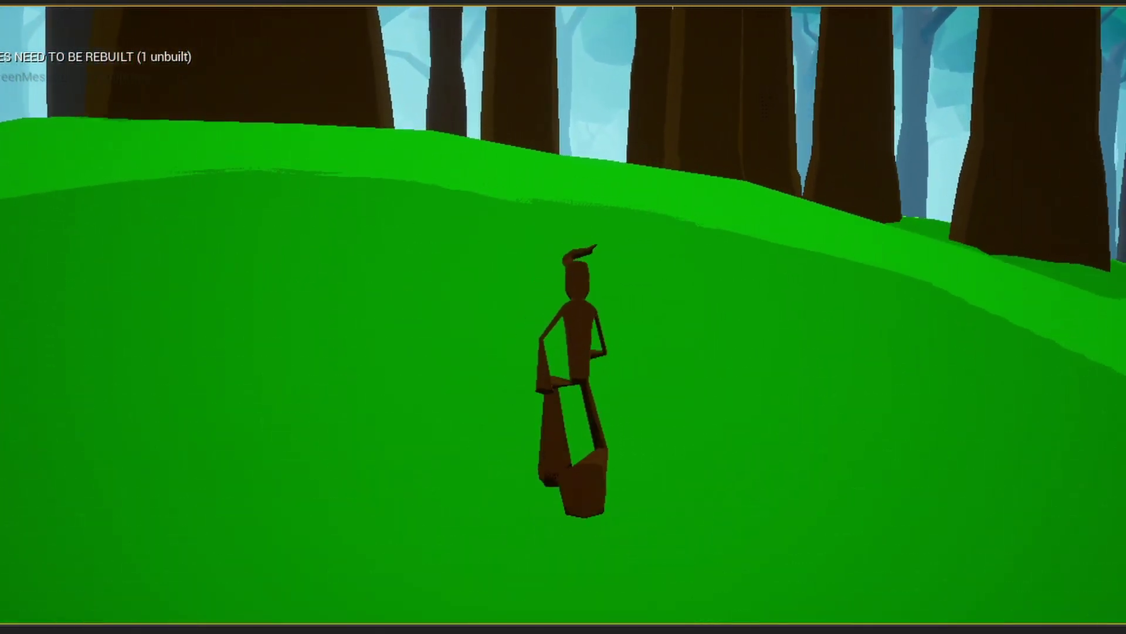
key(w)
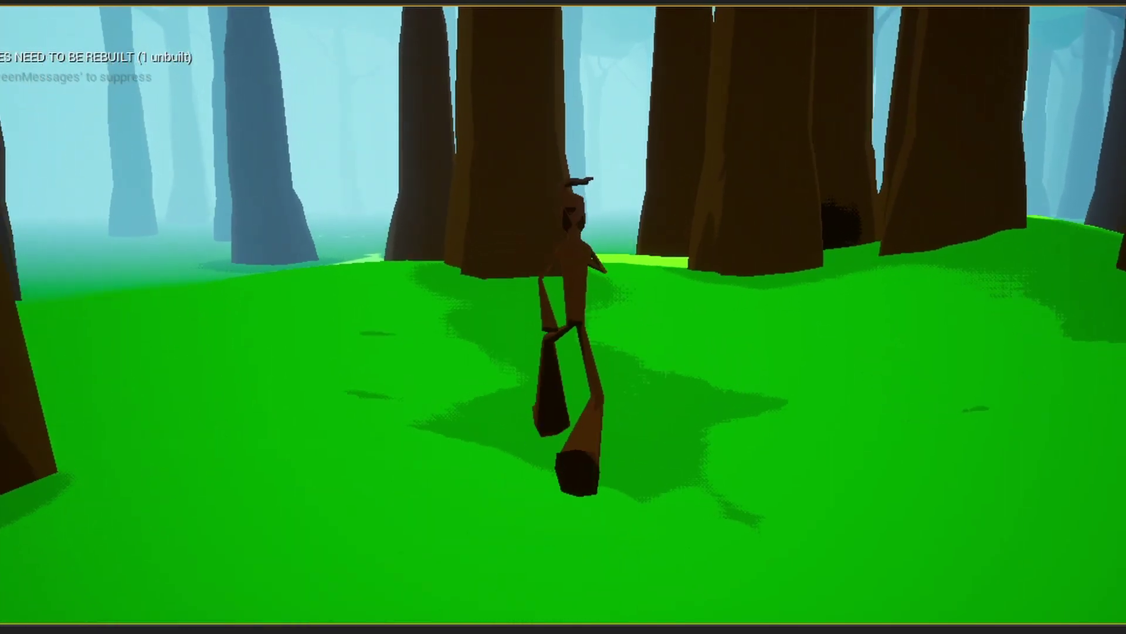
key(w)
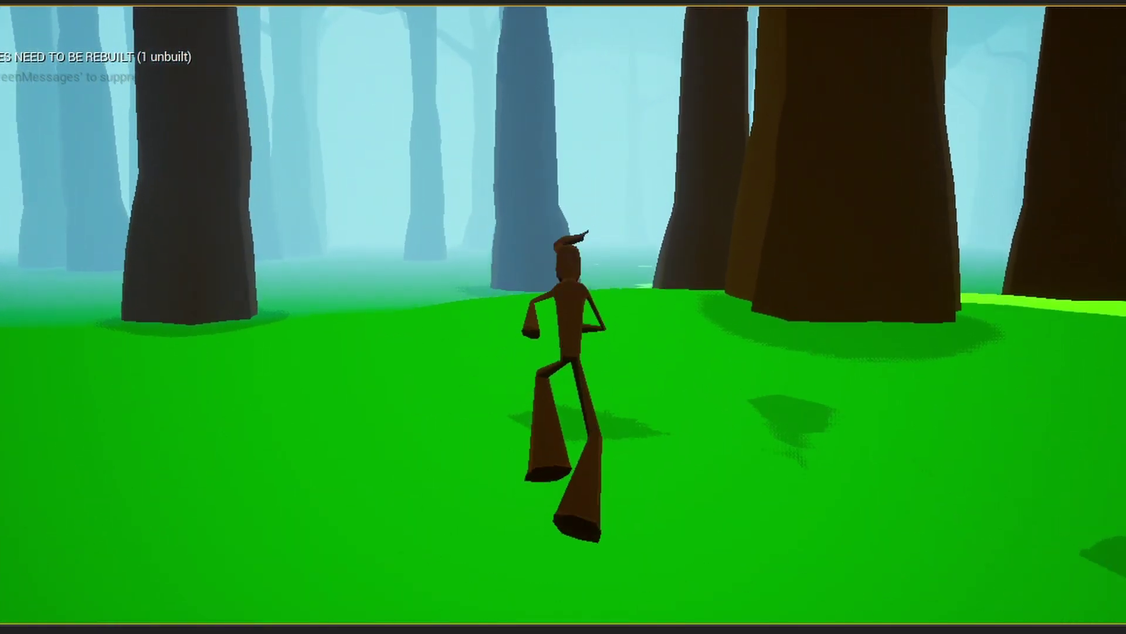
key(w)
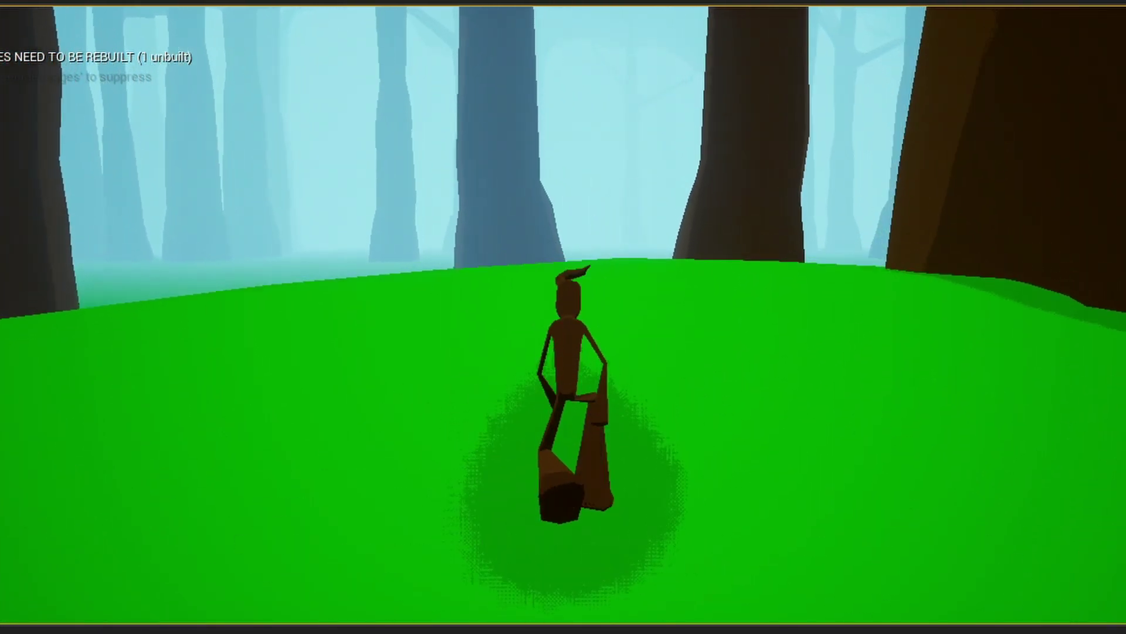
key(w)
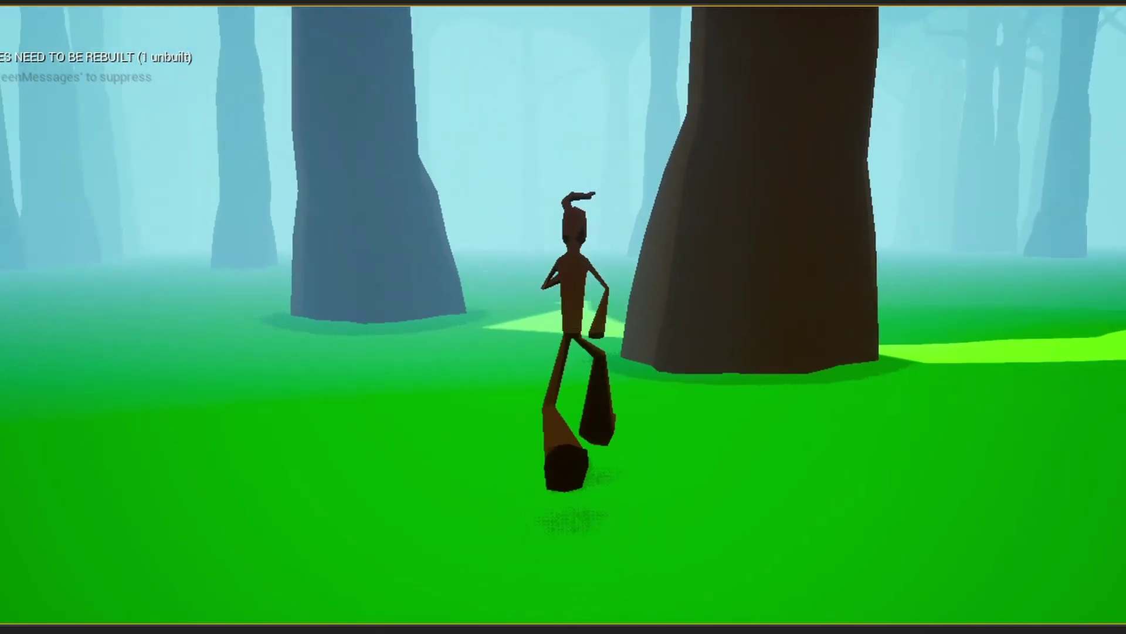
key(w)
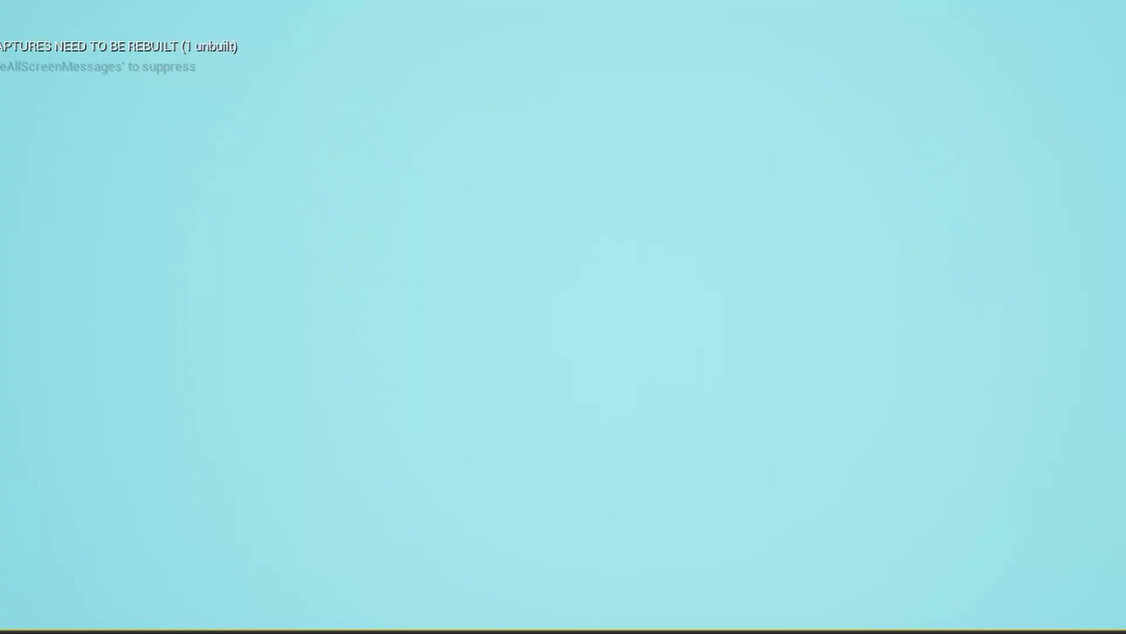
Step: Run the character across the clearing and up the grassy rise to the glowing golden acorn tucked between the grey rocks
key(w)
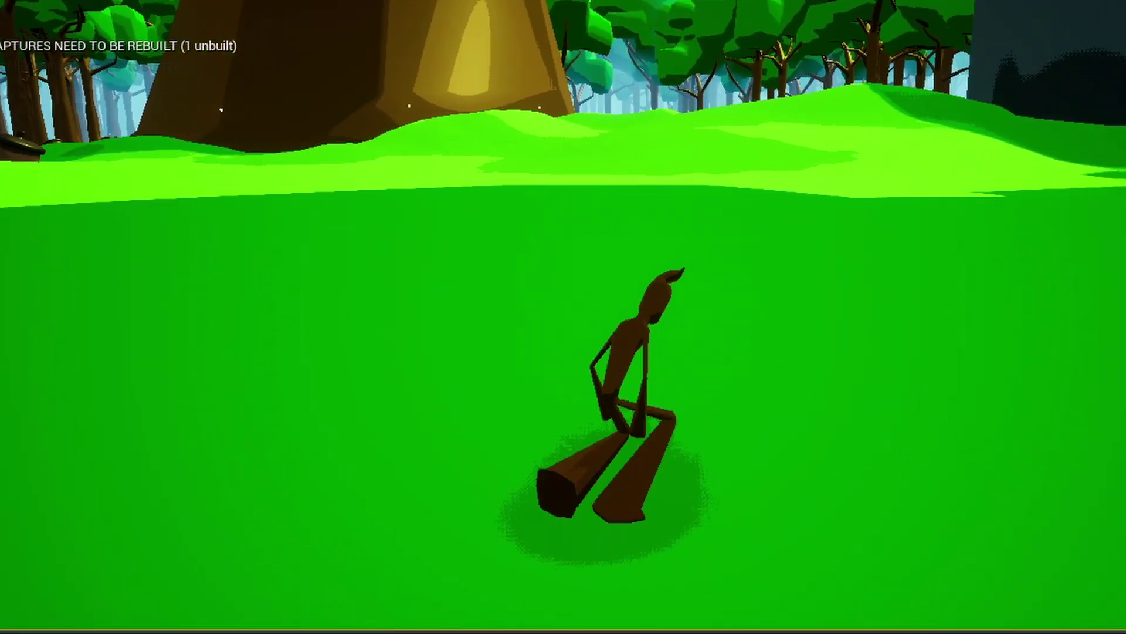
key(w)
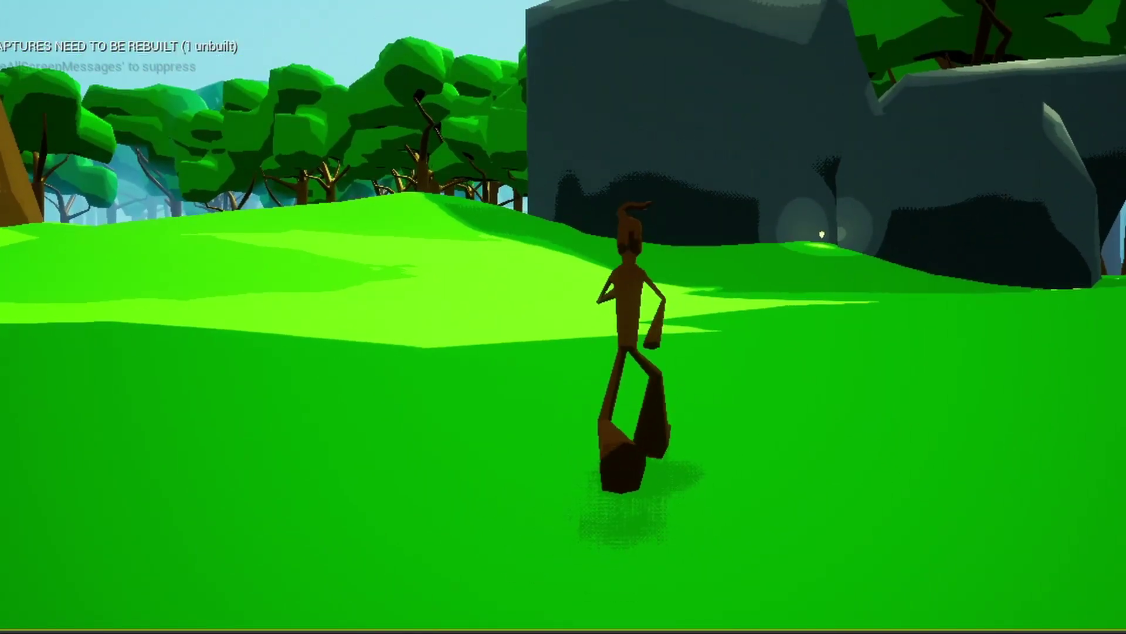
key(w)
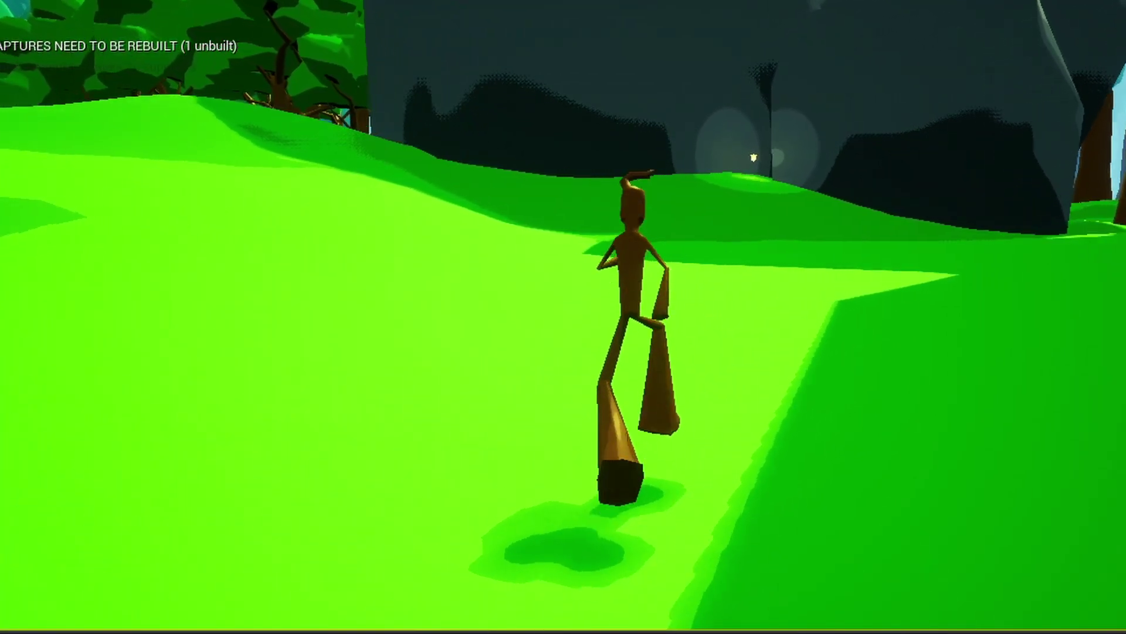
key(w)
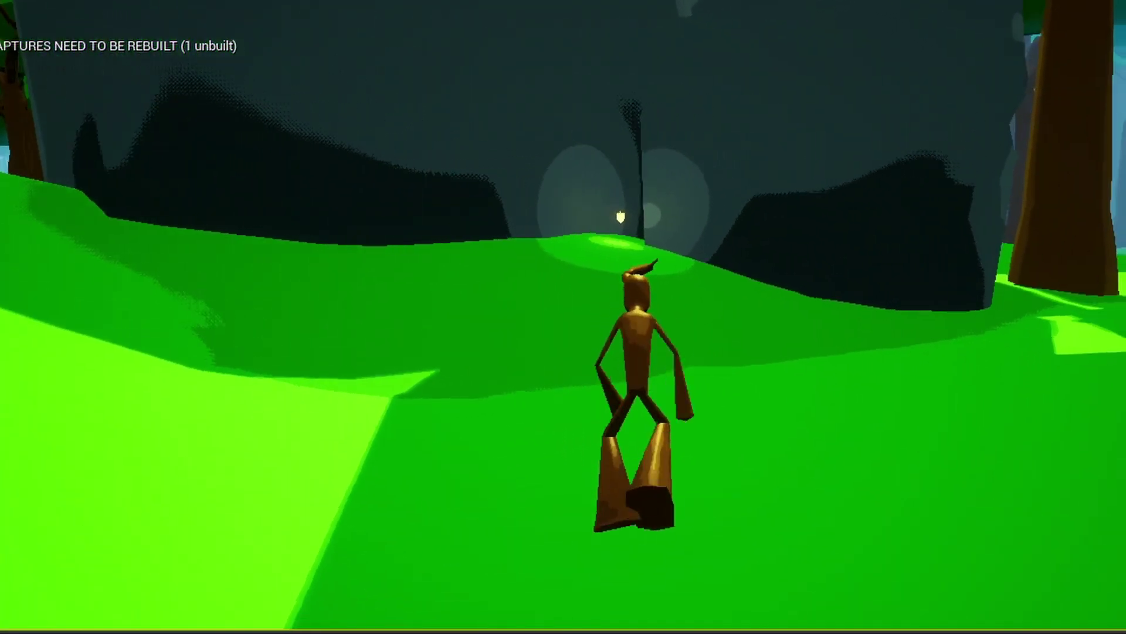
key(w)
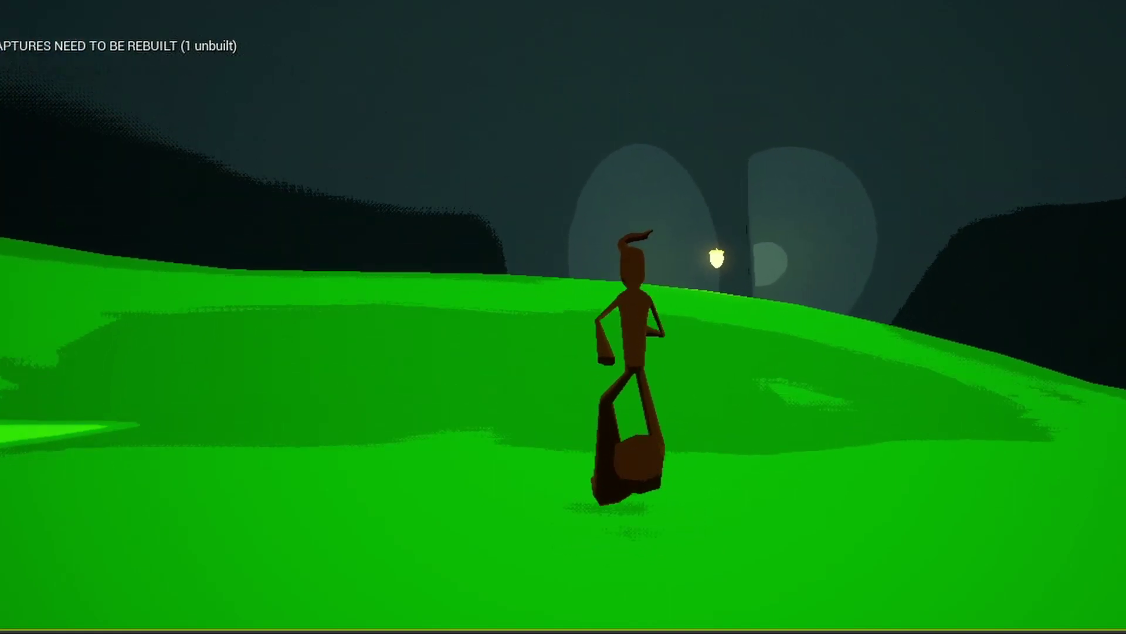
key(w)
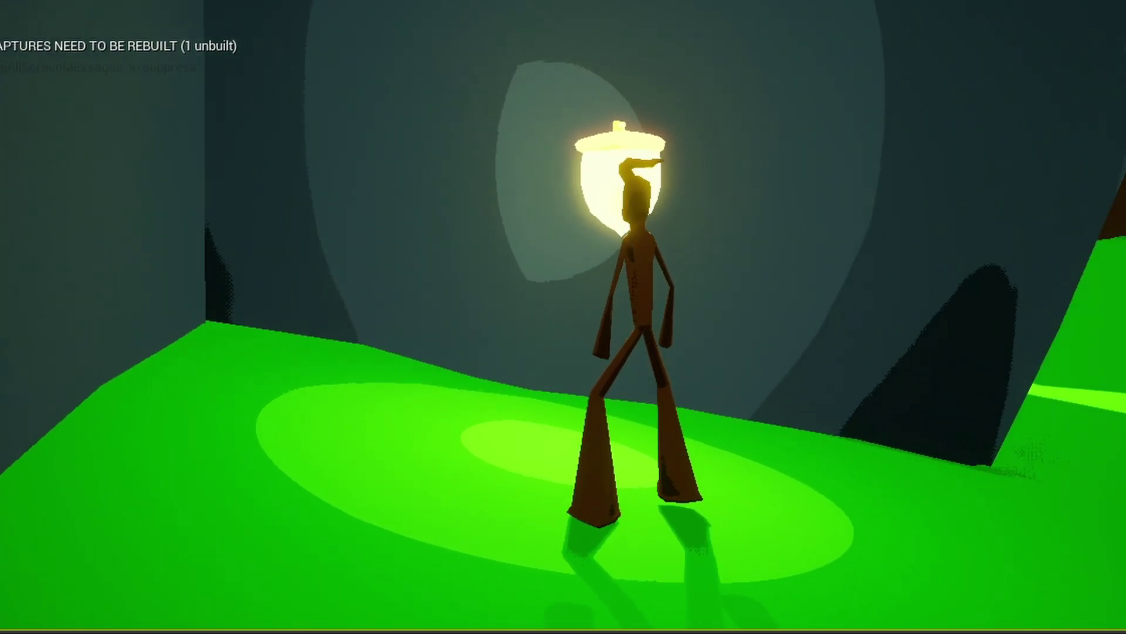
Step: Run the character away from the grey rocks and across the sunlit grass to the brown acorns beside the giant tree
key(w)
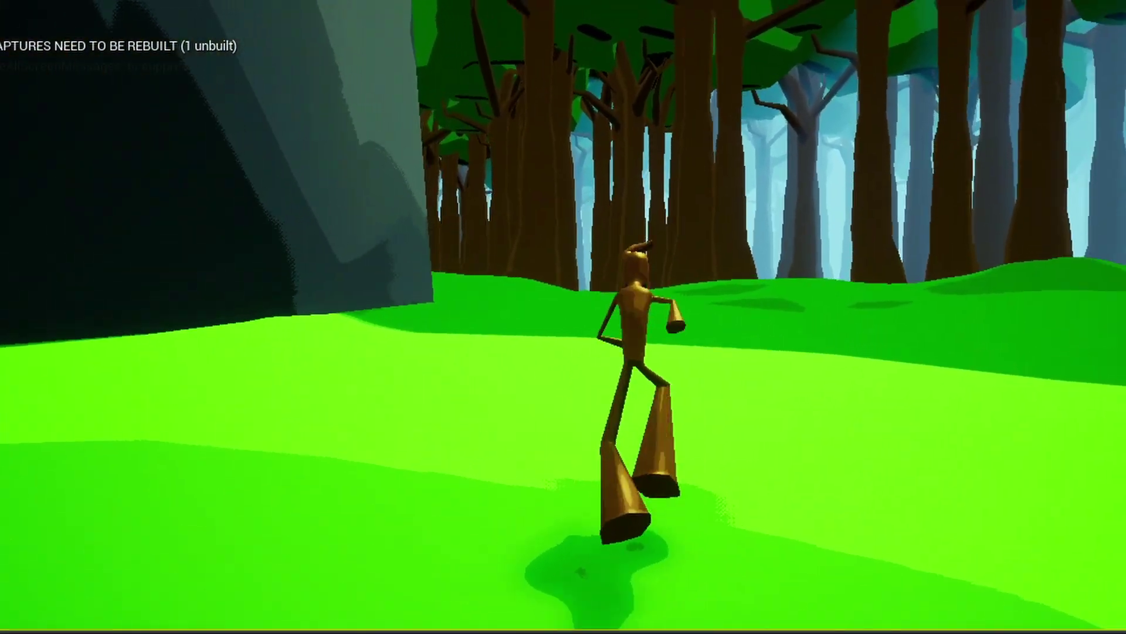
key(d)
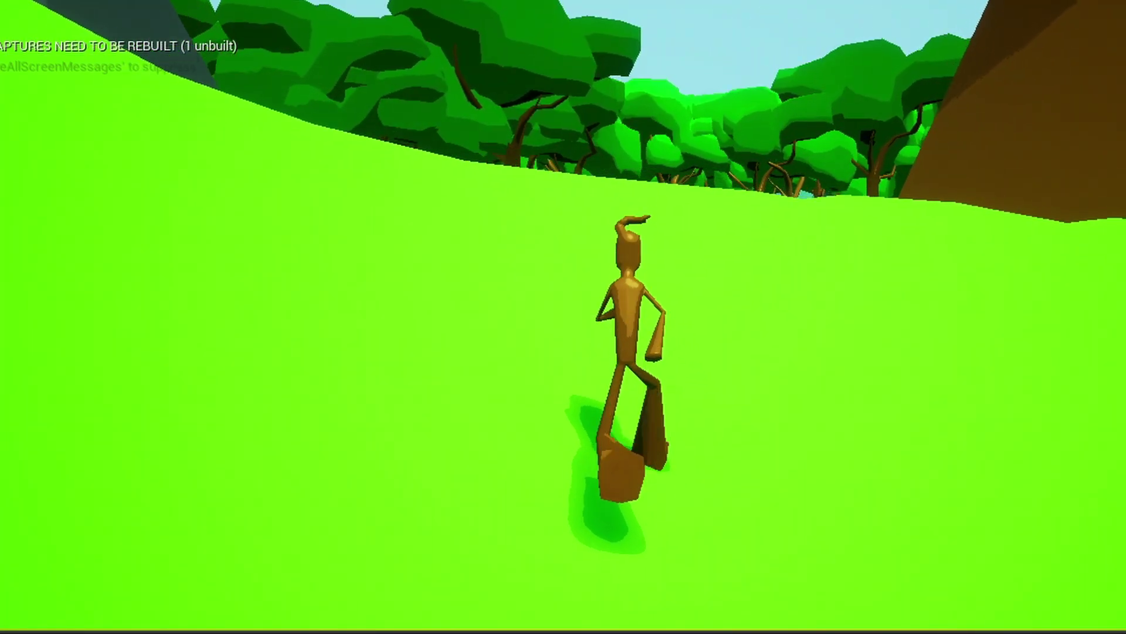
key(space)
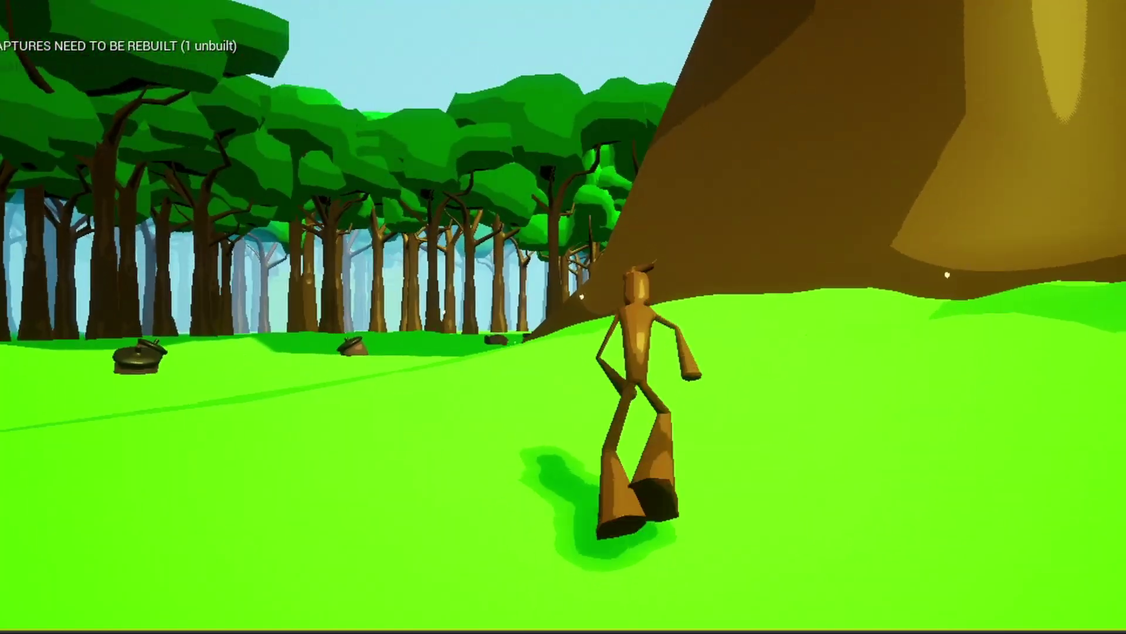
key(space)
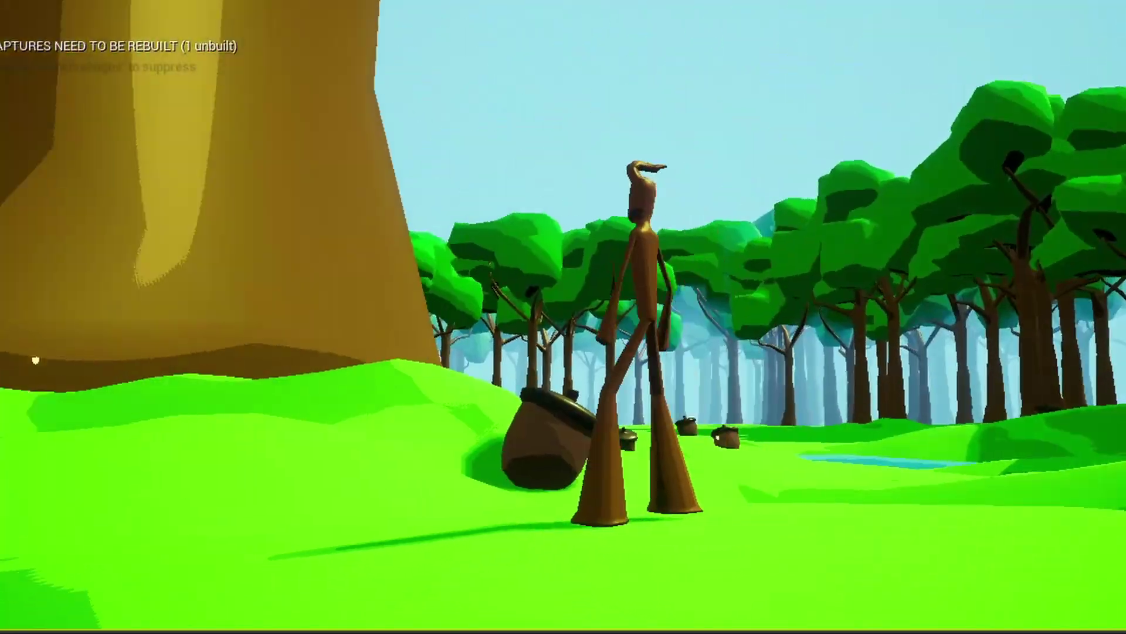